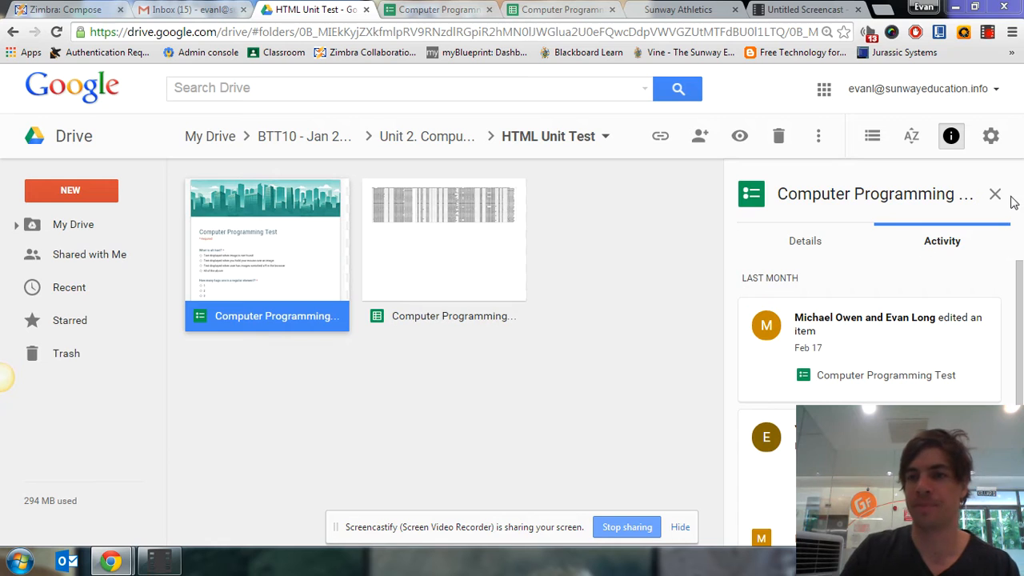
# Step: Open the Computer Programming Test form from the HTML Unit Test folder and switch to its responses spreadsheet
pyautogui.click(995, 195)
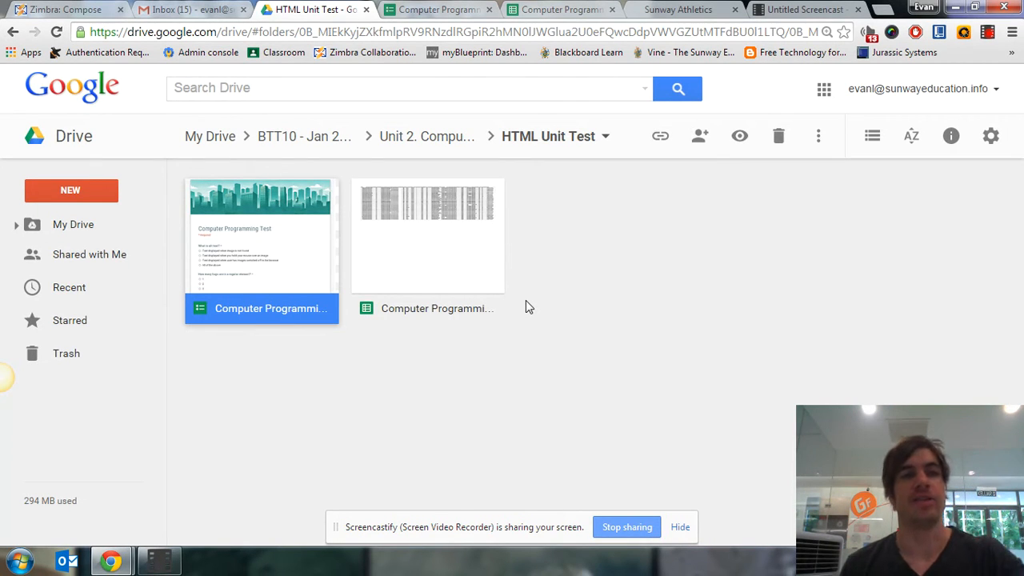
pyautogui.doubleClick(250, 223)
pyautogui.click(490, 14)
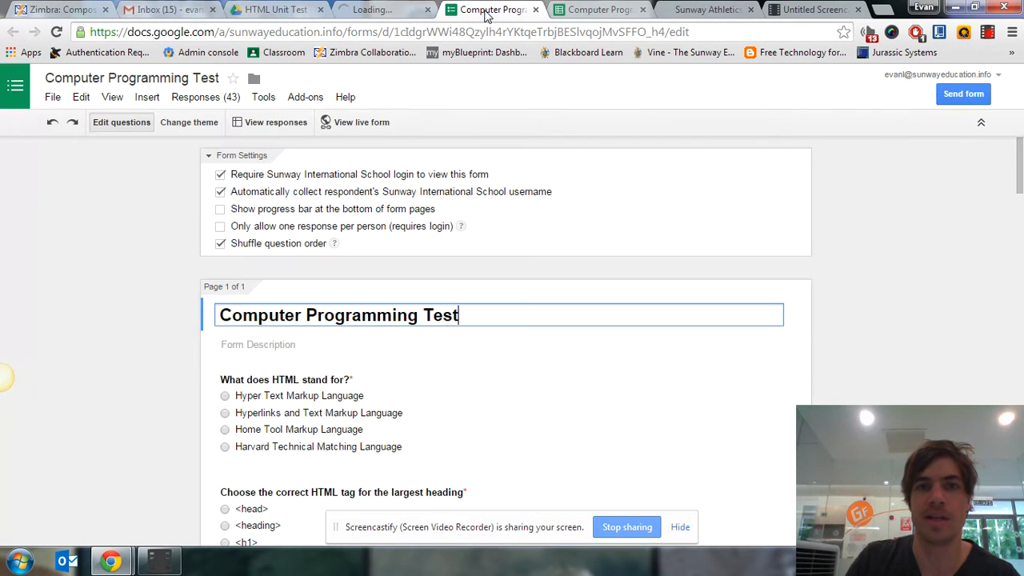
pyautogui.click(535, 10)
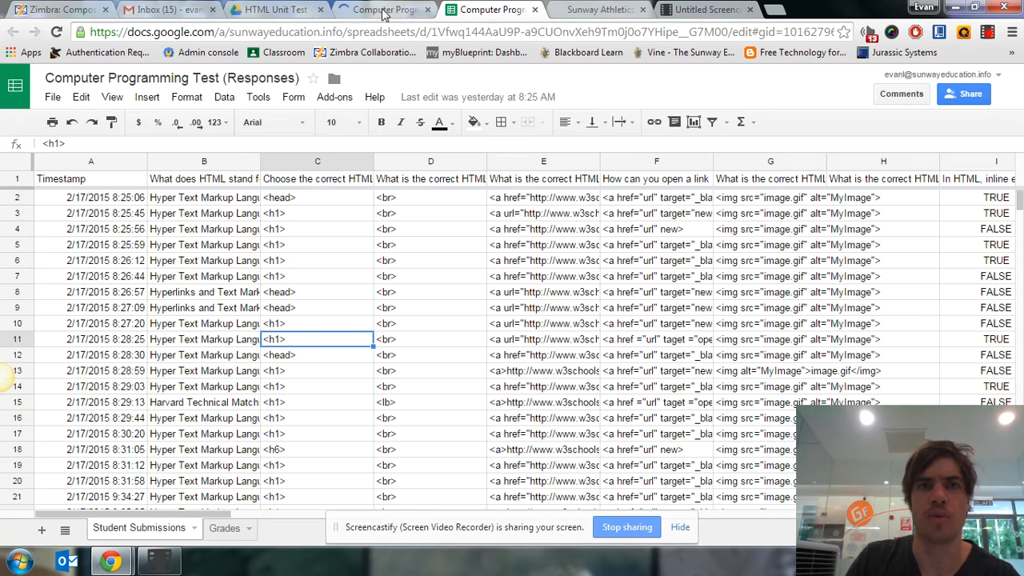
pyautogui.click(384, 10)
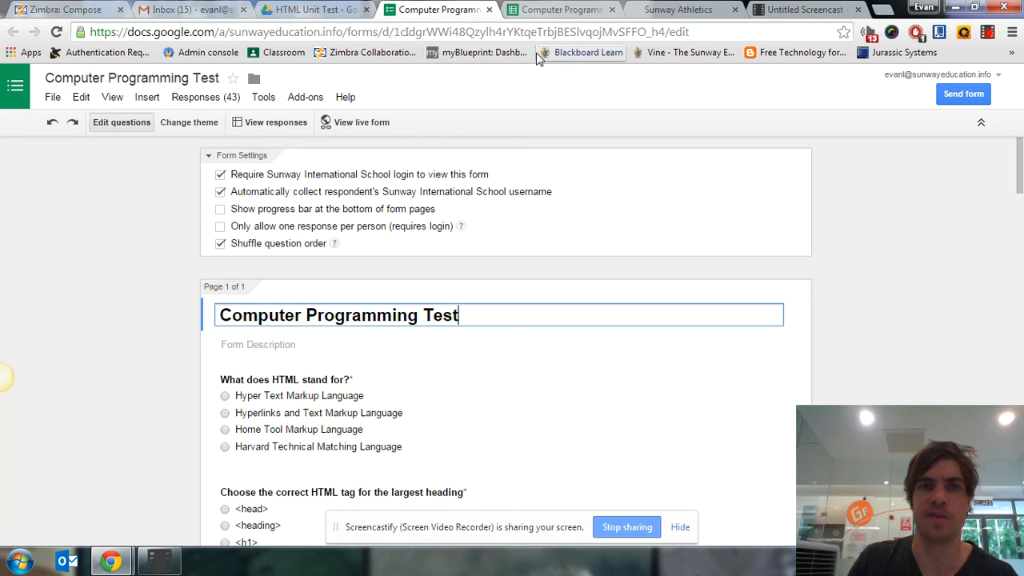
pyautogui.click(554, 10)
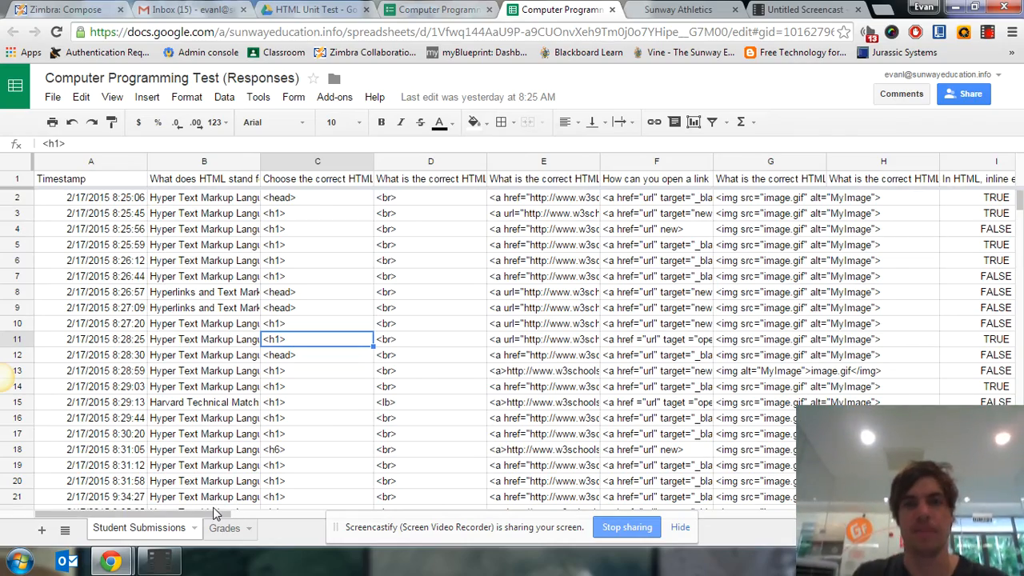
pyautogui.moveTo(214, 513); pyautogui.dragTo(172, 484)
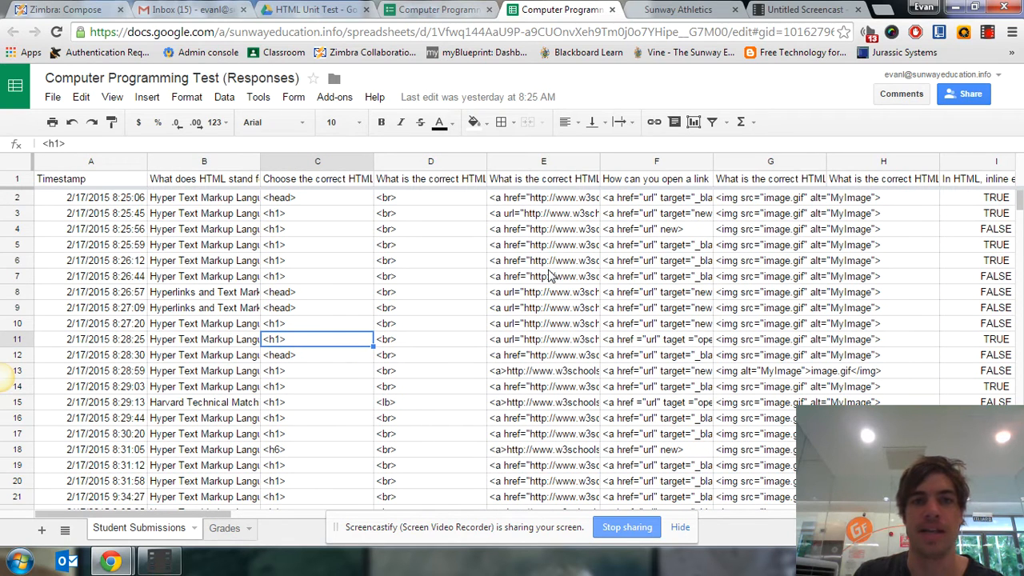
# Step: Browse the spreadsheet add-on gallery for grading tools such as Flubaroo and Super Quiz
pyautogui.click(335, 99)
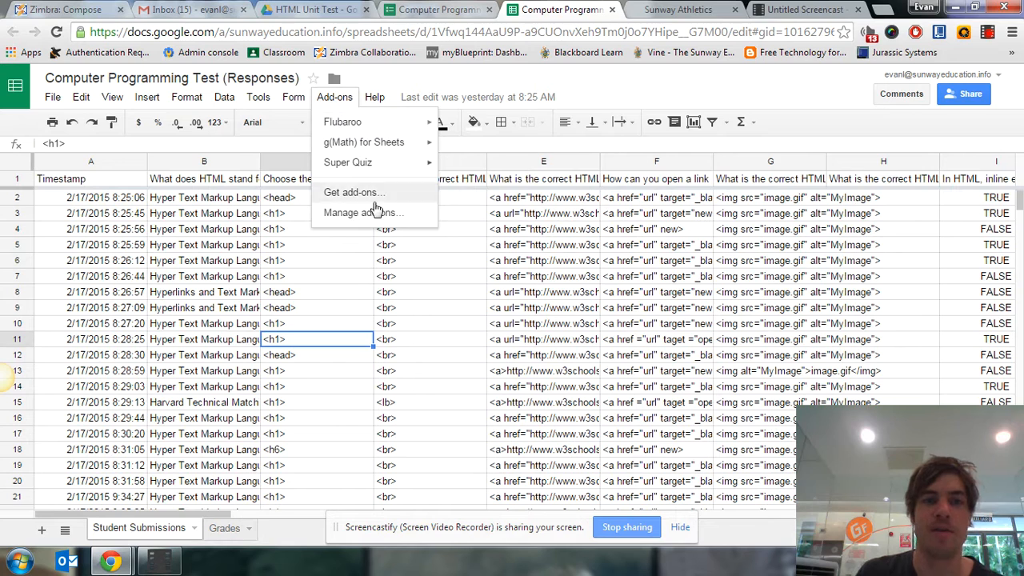
pyautogui.click(360, 195)
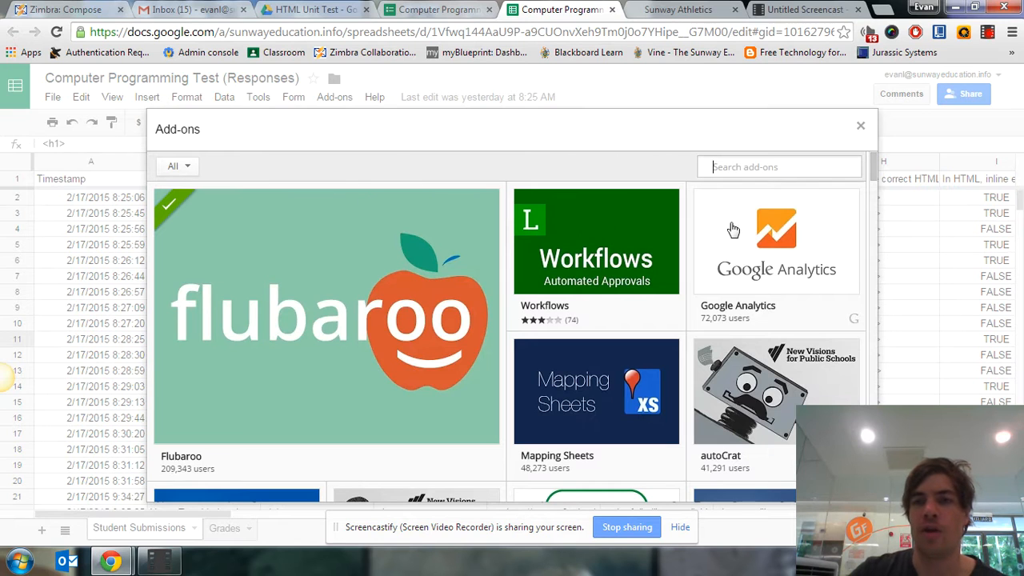
pyautogui.moveTo(873, 169); pyautogui.dragTo(845, 231)
pyautogui.scroll(-1, 847, 237)
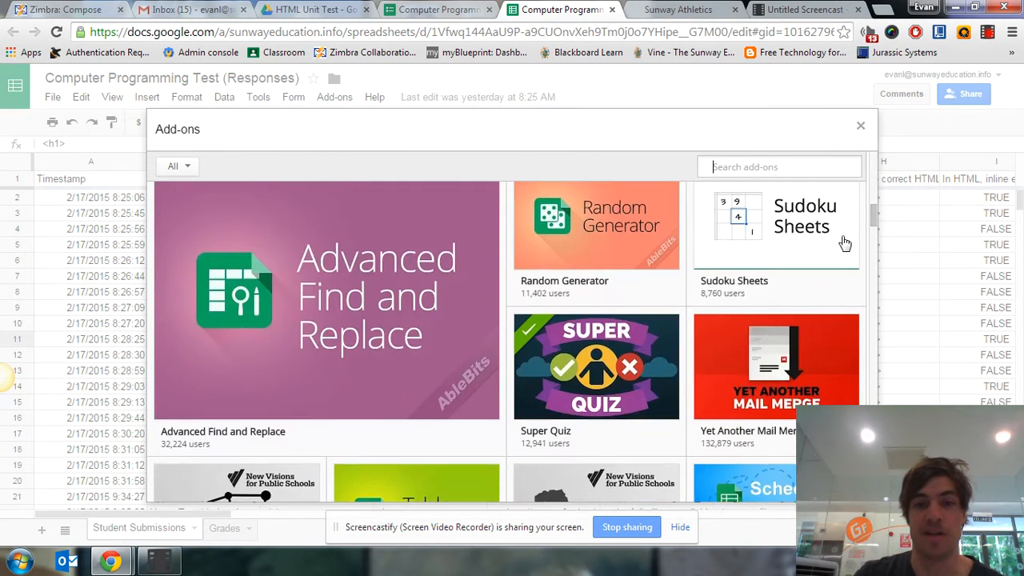
pyautogui.moveTo(546, 372)
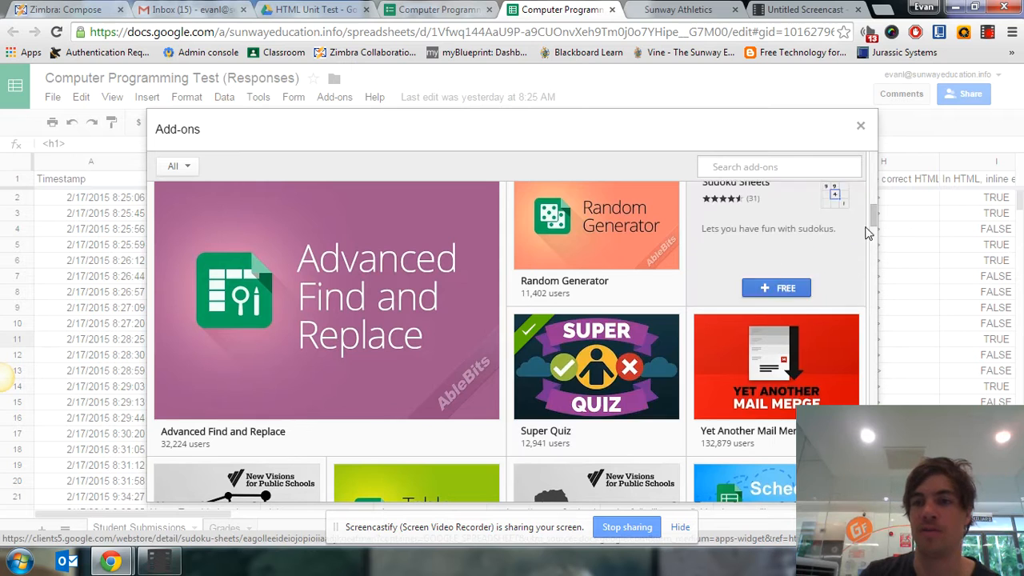
pyautogui.moveTo(872, 220); pyautogui.dragTo(867, 169)
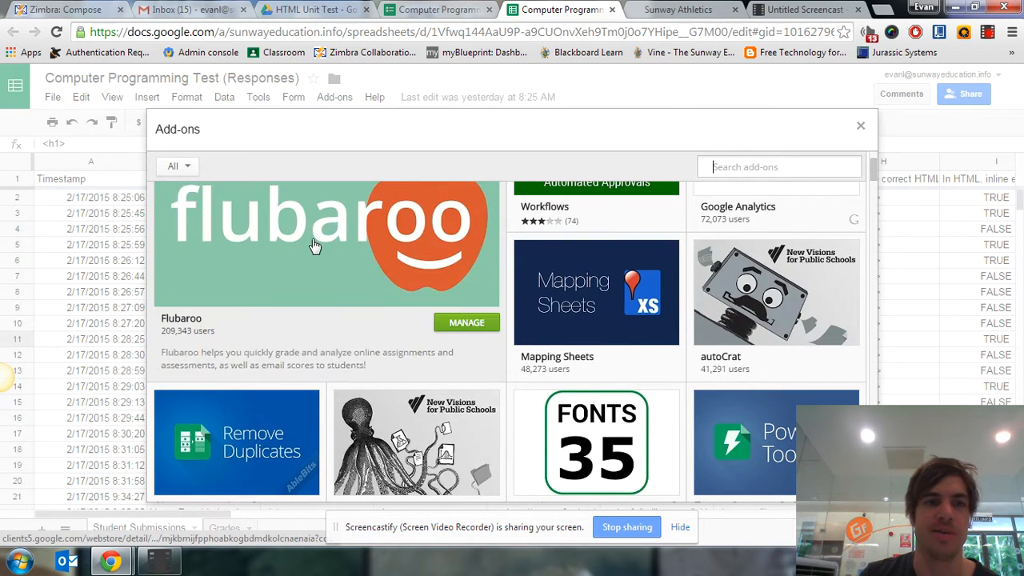
# Step: Filter the add-on gallery to the Education category, examine the Flubaroo entry, and close the gallery
pyautogui.click(181, 166)
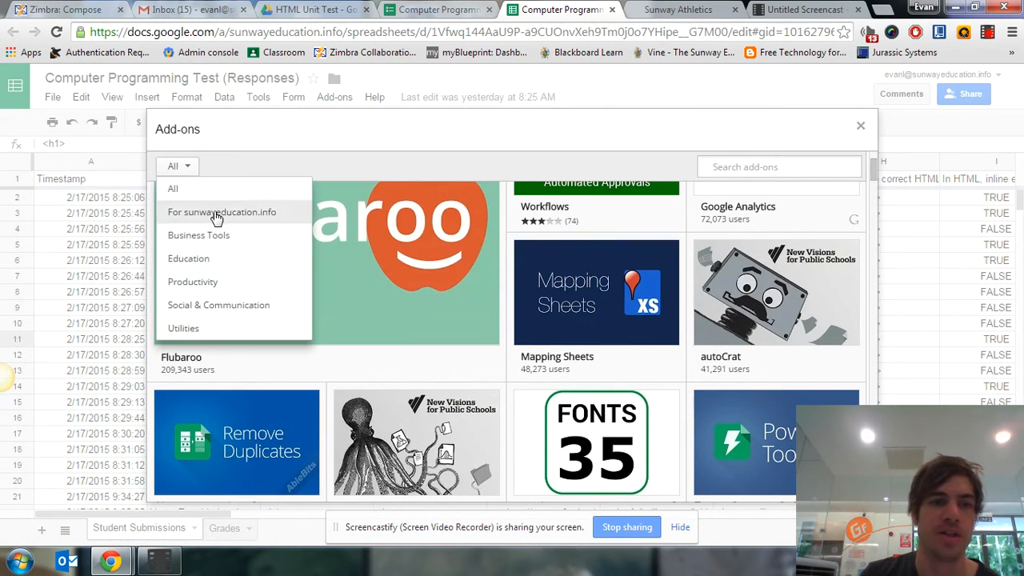
pyautogui.click(206, 258)
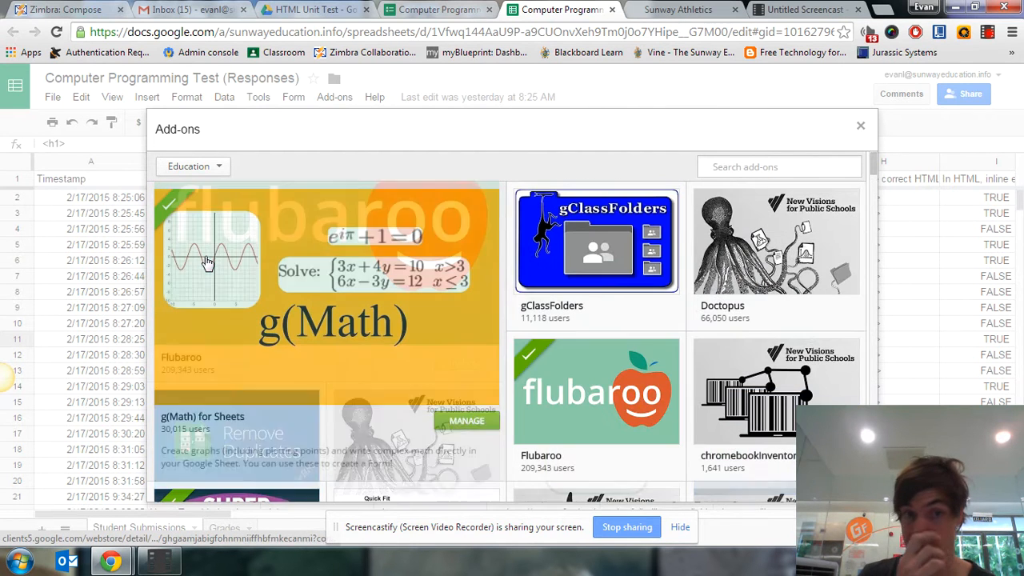
pyautogui.moveTo(591, 393)
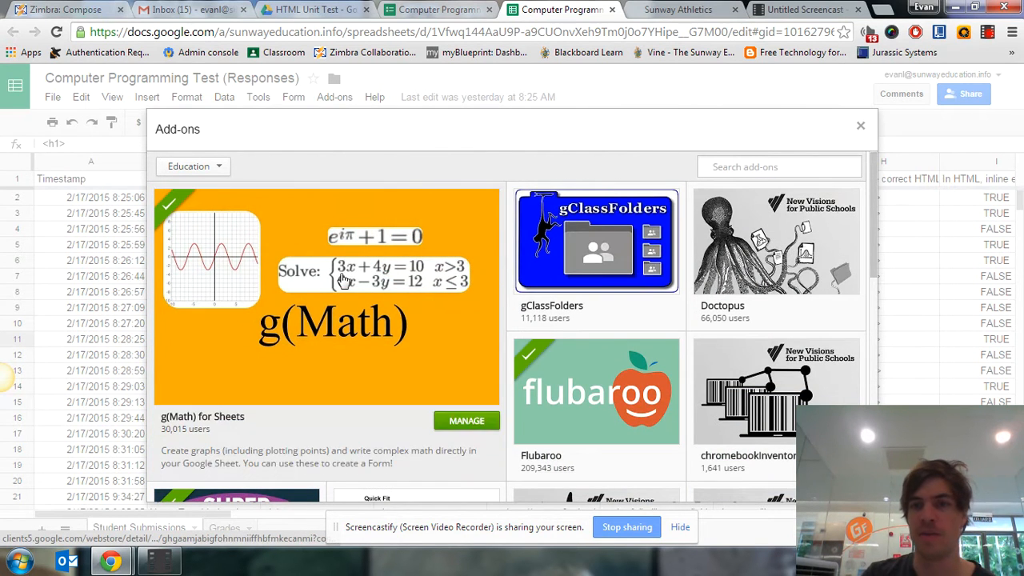
pyautogui.moveTo(876, 218)
pyautogui.mouseDown()
pyautogui.moveTo(873, 438)
pyautogui.moveTo(872, 206)
pyautogui.mouseUp()
pyautogui.moveTo(604, 426)
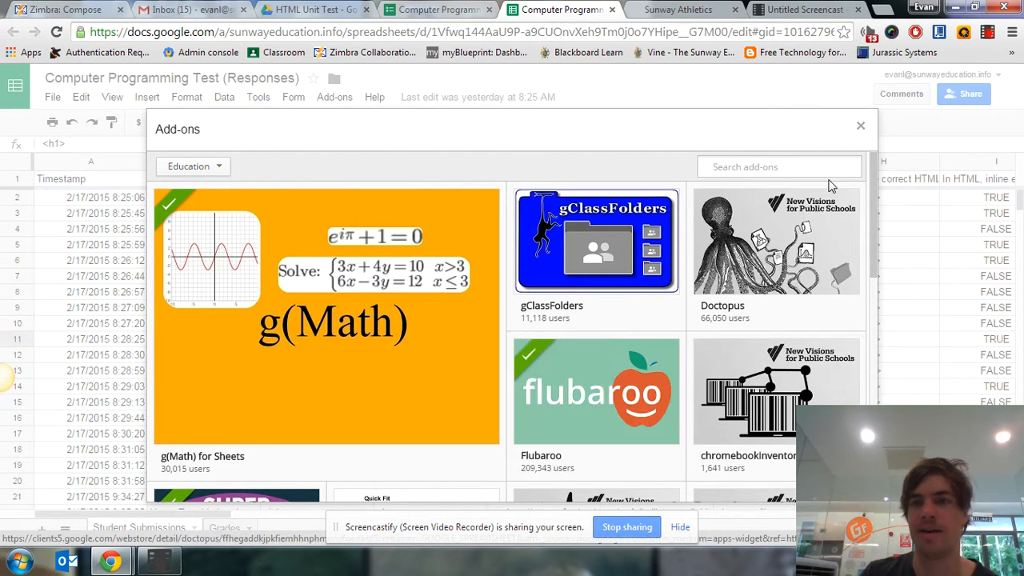
pyautogui.click(862, 127)
# Step: Look over Flubaroo's commands and the Grades sheet, returning to the Student Submissions sheet
pyautogui.click(335, 97)
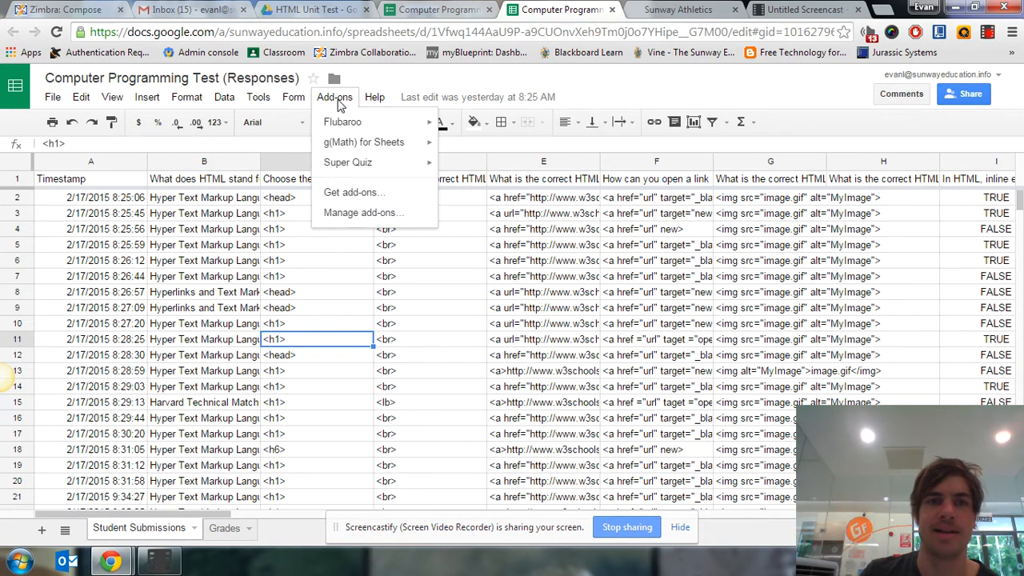
pyautogui.moveTo(362, 124)
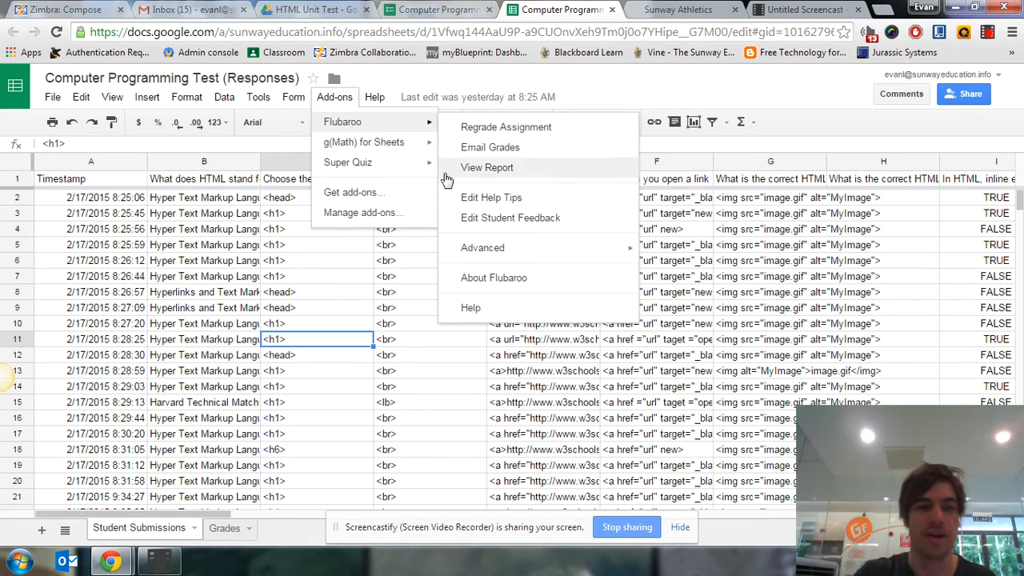
pyautogui.click(226, 531)
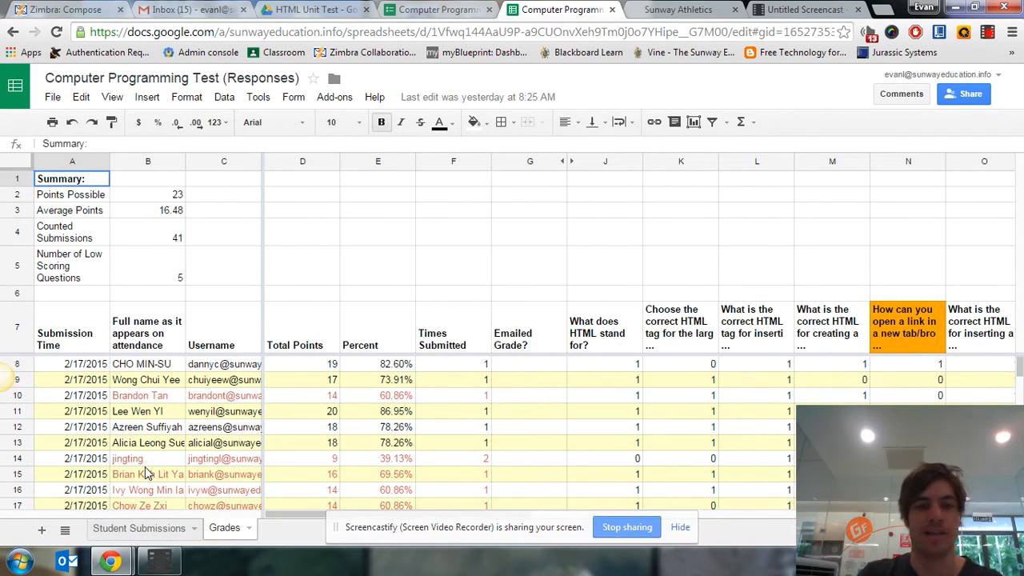
pyautogui.click(140, 531)
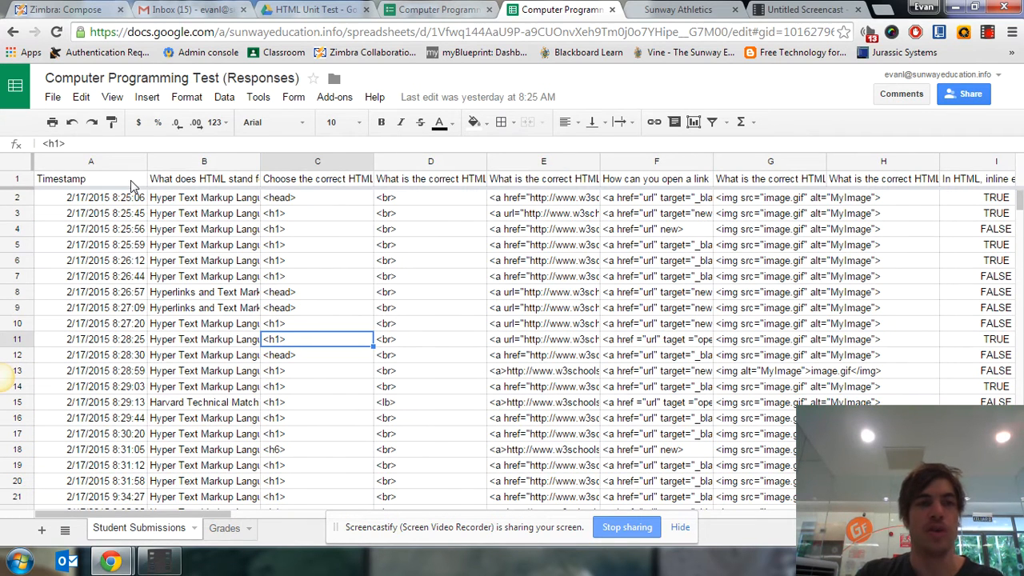
# Step: Select the whole submissions range A1:Z44, from the Timestamp header to the last username, and review the selected rows
pyautogui.click(76, 181)
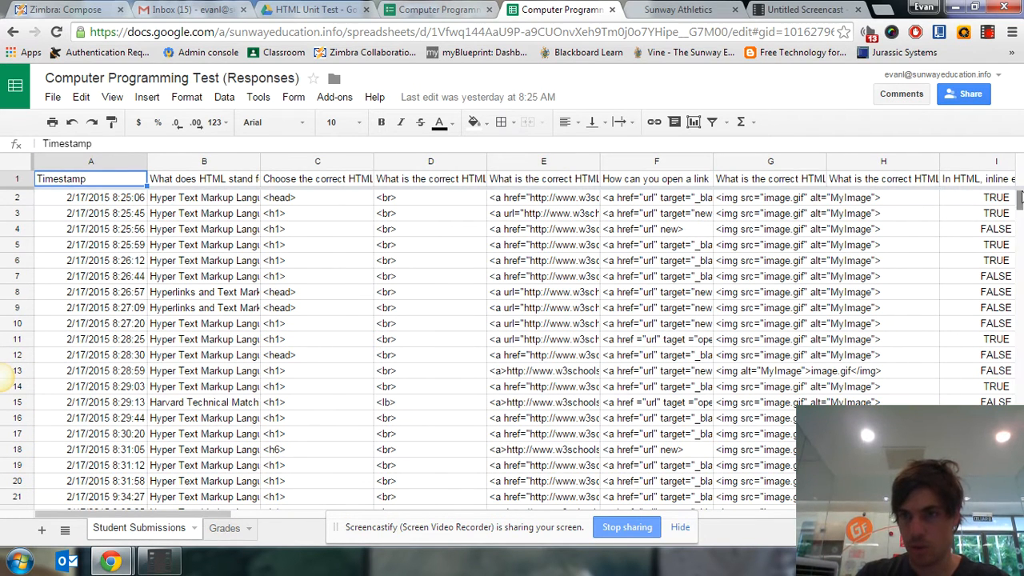
pyautogui.click(680, 528)
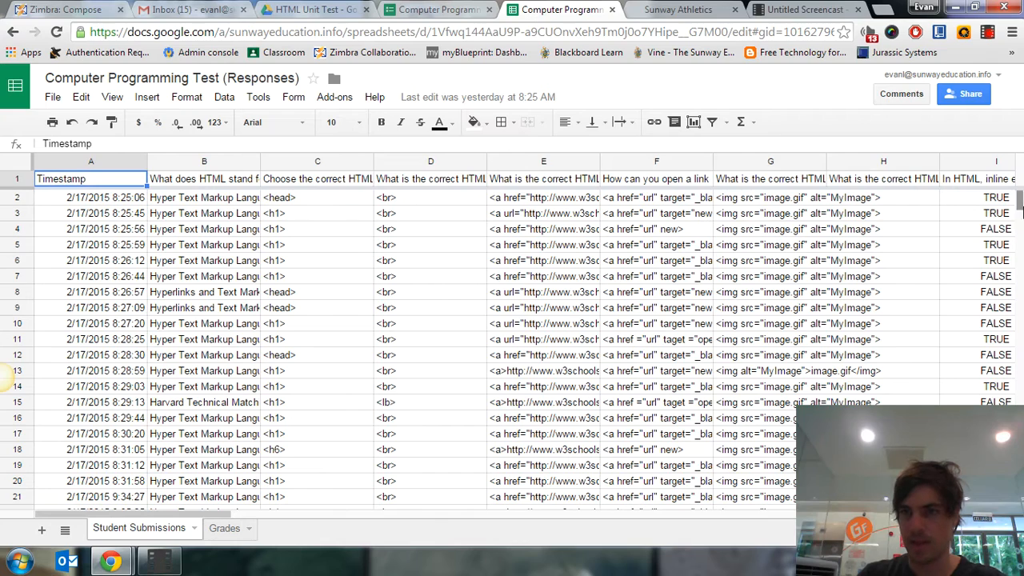
pyautogui.scroll(-12, 1021, 204)
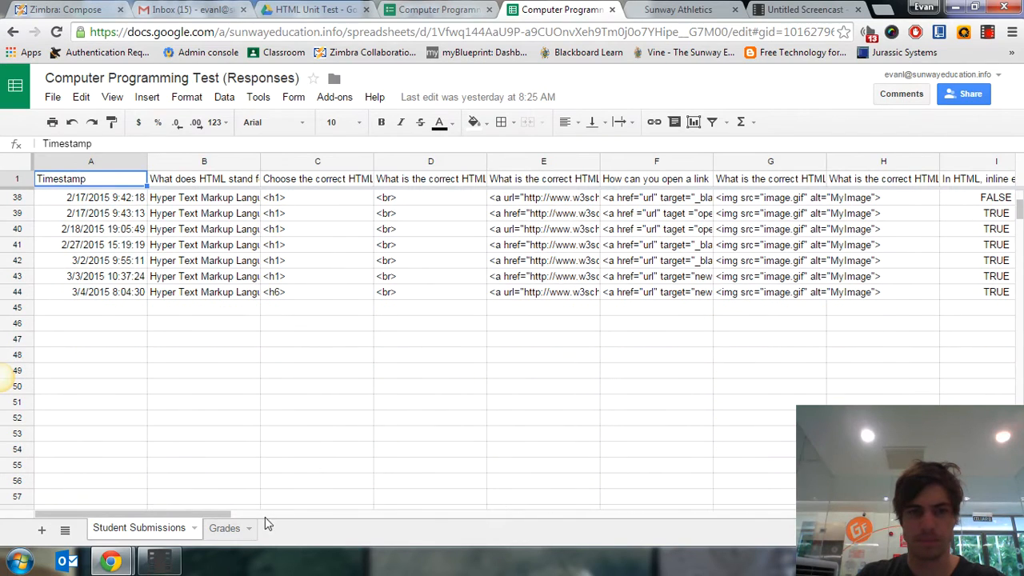
pyautogui.moveTo(218, 517); pyautogui.dragTo(675, 507)
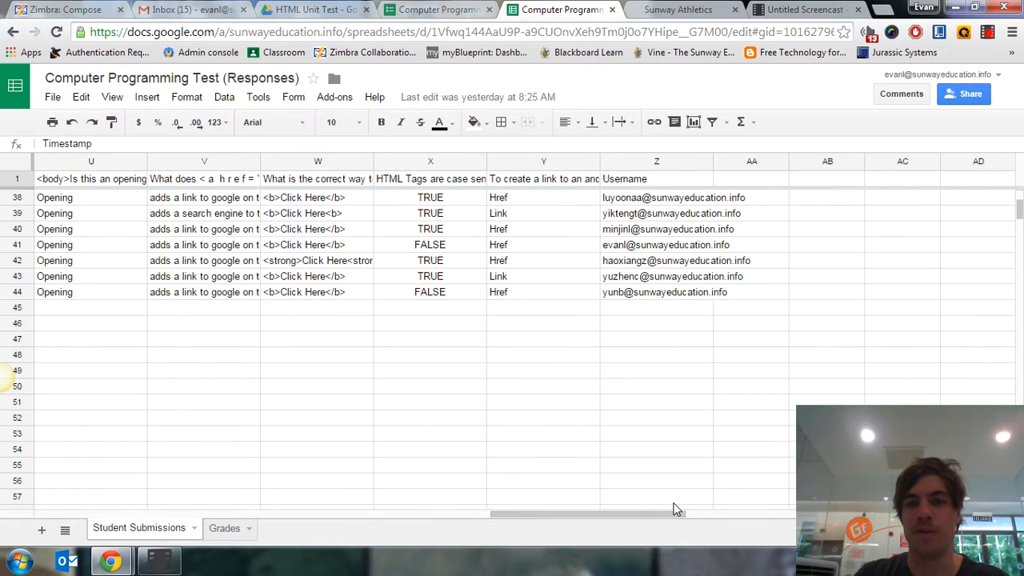
pyautogui.keyDown('shift'); pyautogui.click(638, 296); pyautogui.keyUp('shift')
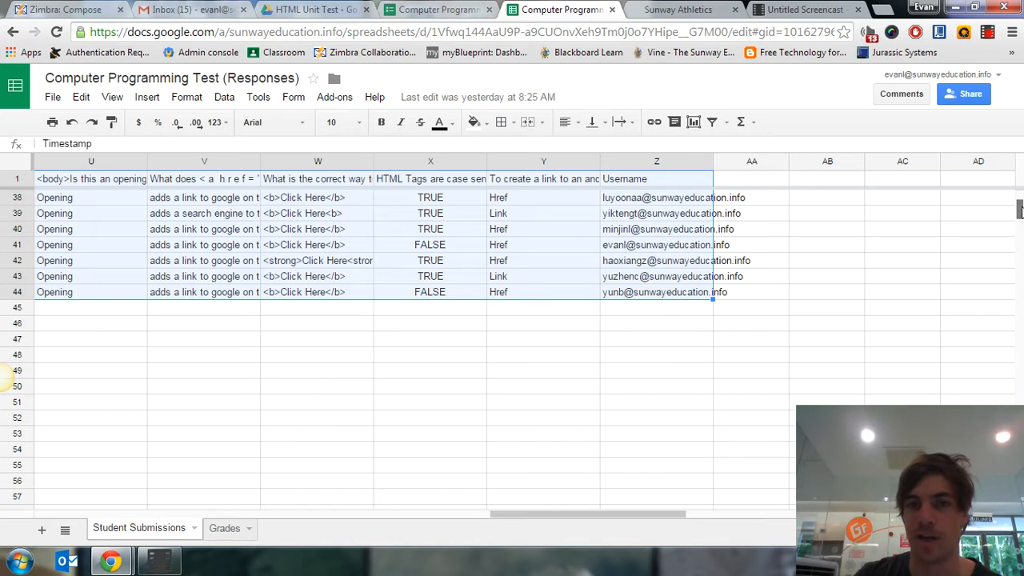
pyautogui.scroll(10, 1022, 232)
pyautogui.scroll(-12, 1014, 189)
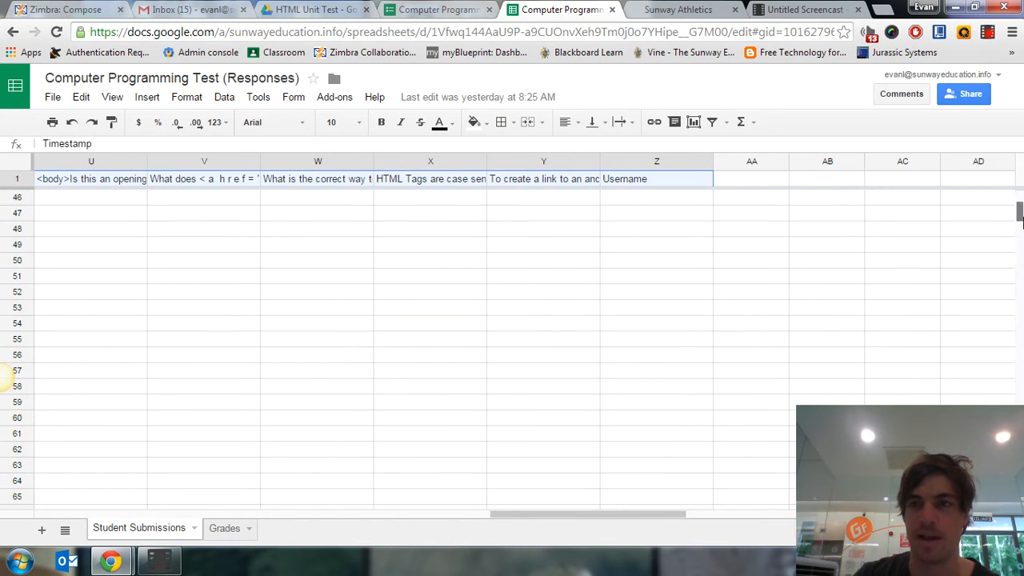
pyautogui.moveTo(1020, 214); pyautogui.dragTo(1020, 206)
pyautogui.scroll(-5, 1020, 214)
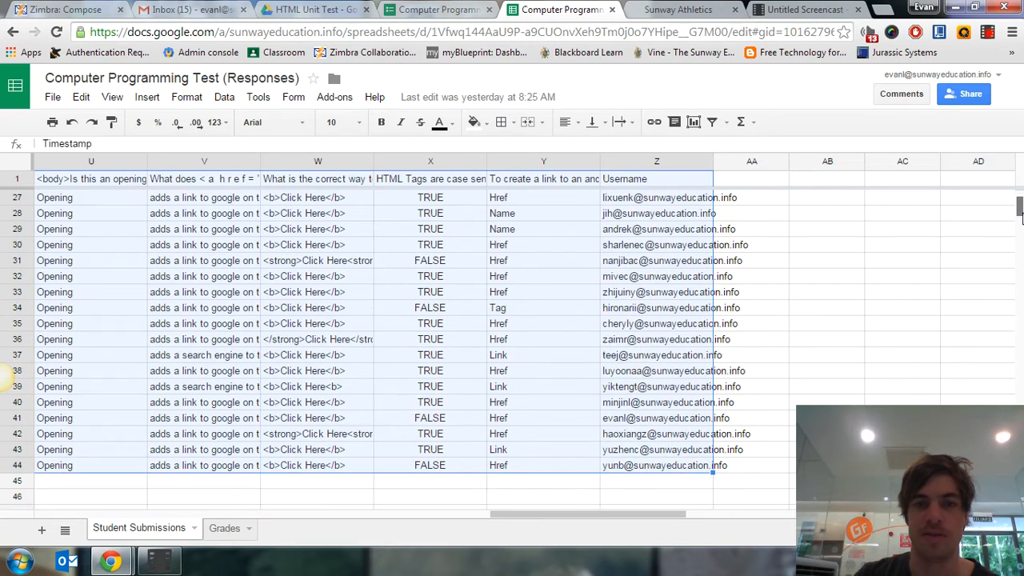
pyautogui.moveTo(546, 515); pyautogui.dragTo(394, 513)
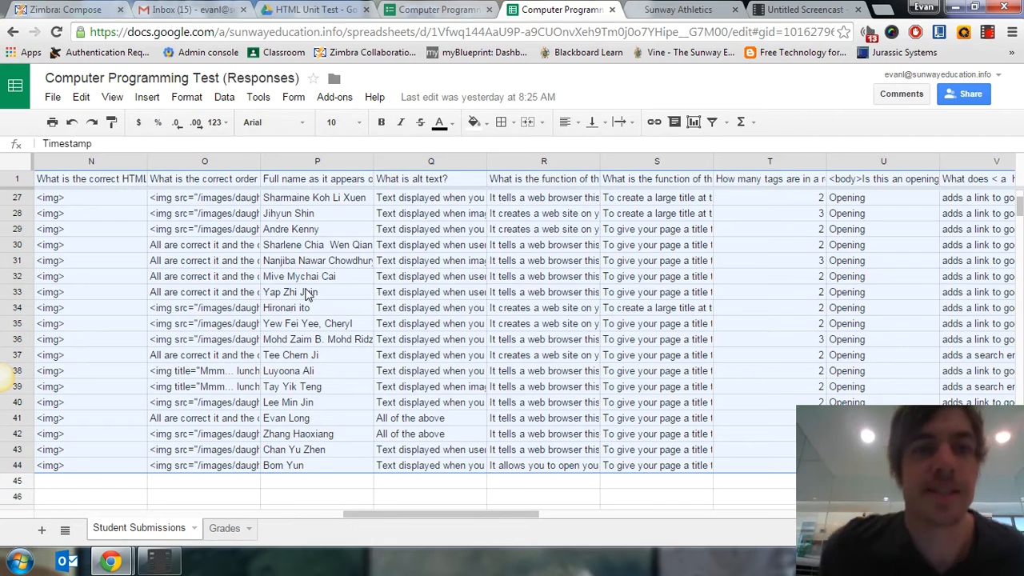
# Step: Start regrading the assignment with Flubaroo and agree to replace the existing grades
pyautogui.click(334, 97)
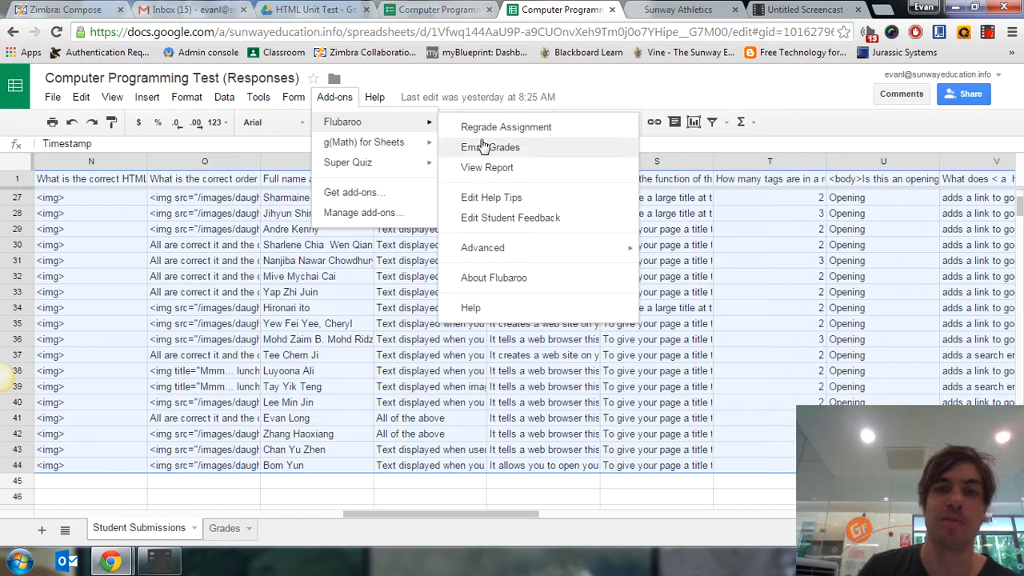
pyautogui.moveTo(515, 258)
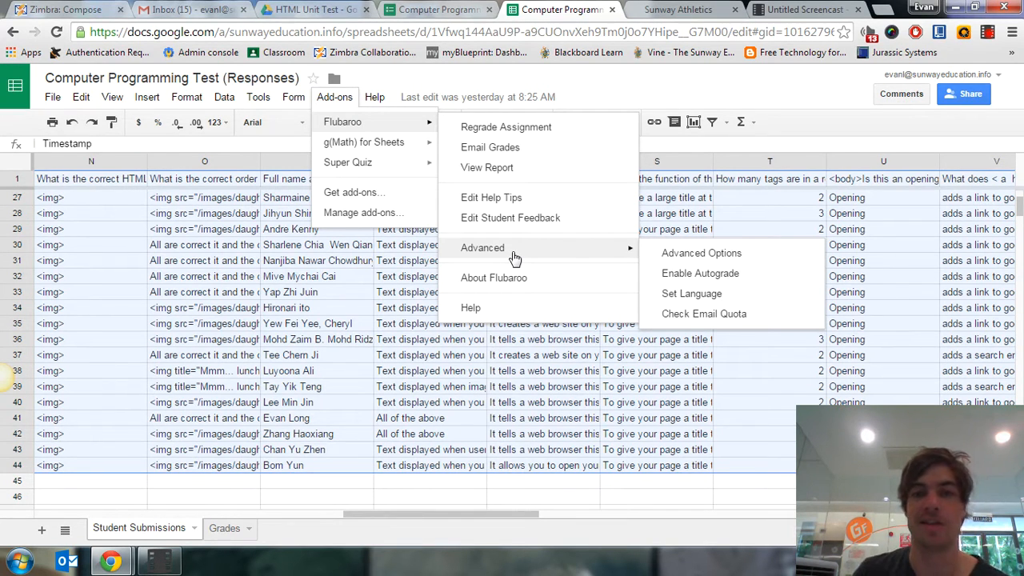
pyautogui.click(505, 131)
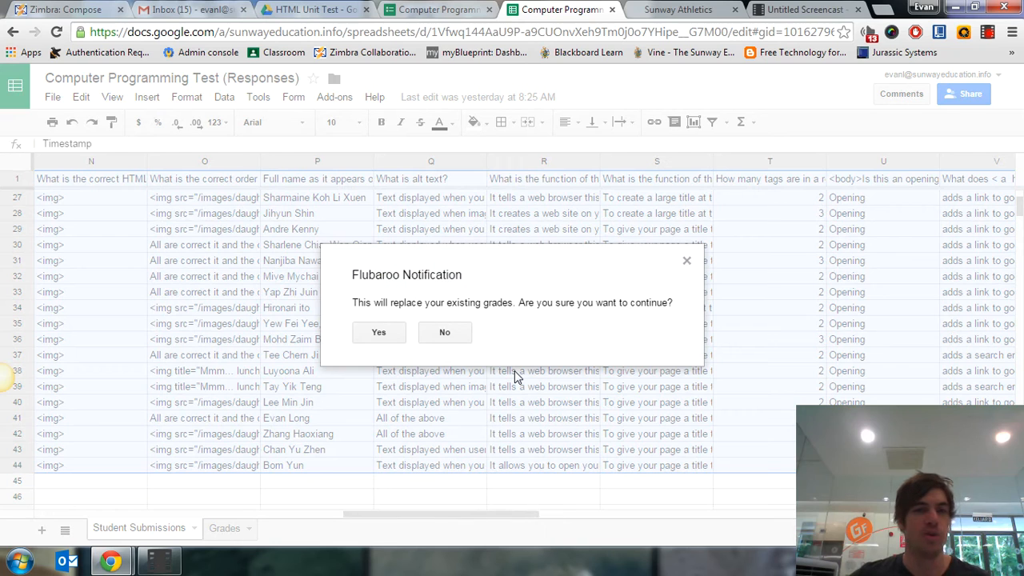
pyautogui.click(388, 332)
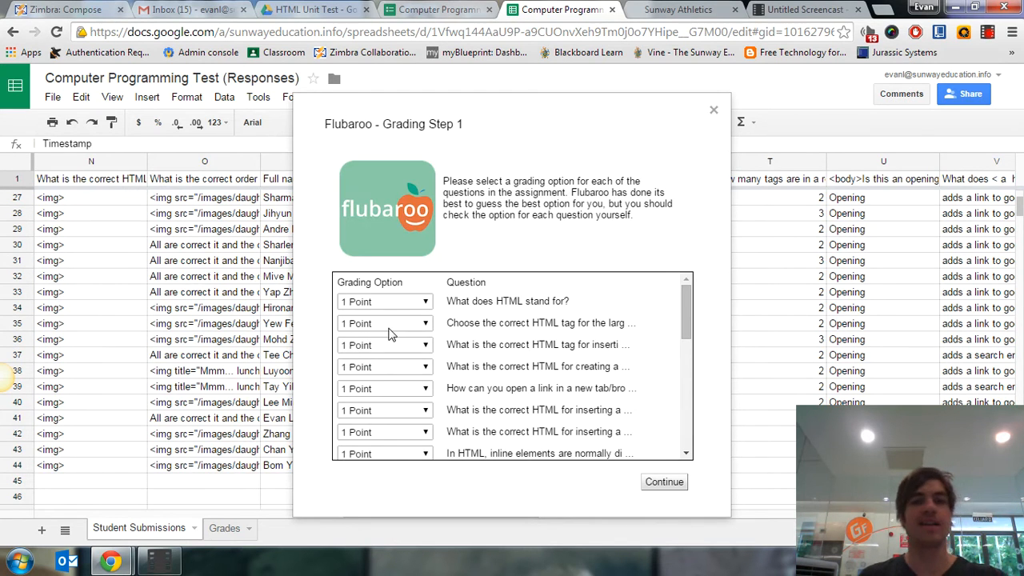
# Step: Keep "What does HTML stand for?" at 1 Point, set the full name question to Identifies Student, and continue to Grading Step 2
pyautogui.click(423, 304)
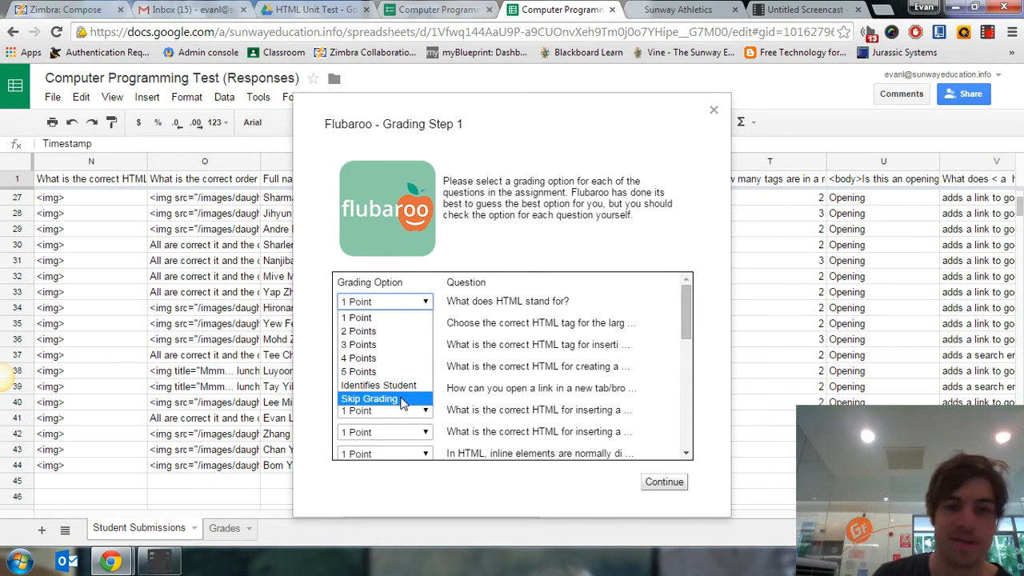
pyautogui.click(390, 306)
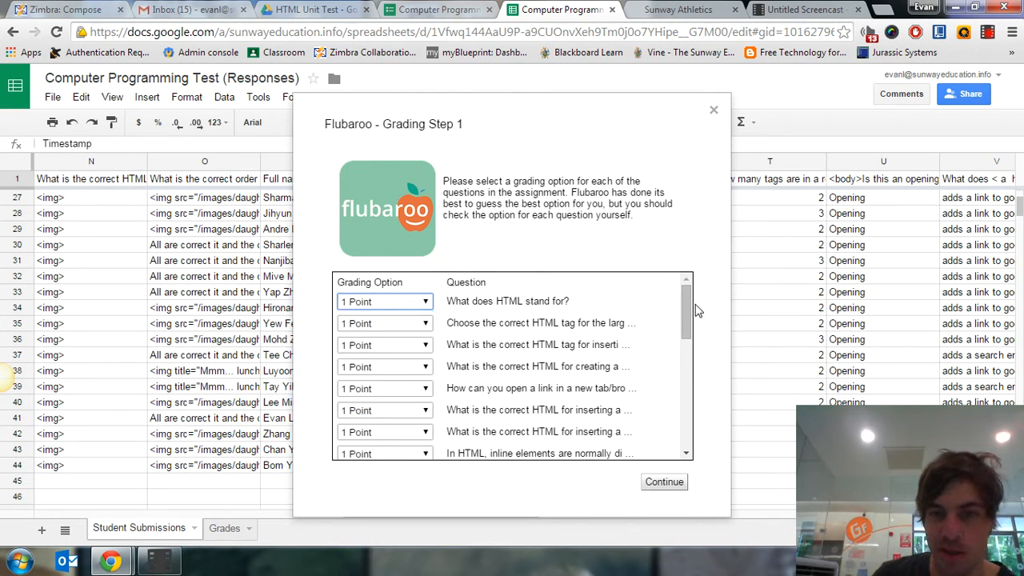
pyautogui.moveTo(682, 304); pyautogui.dragTo(678, 375)
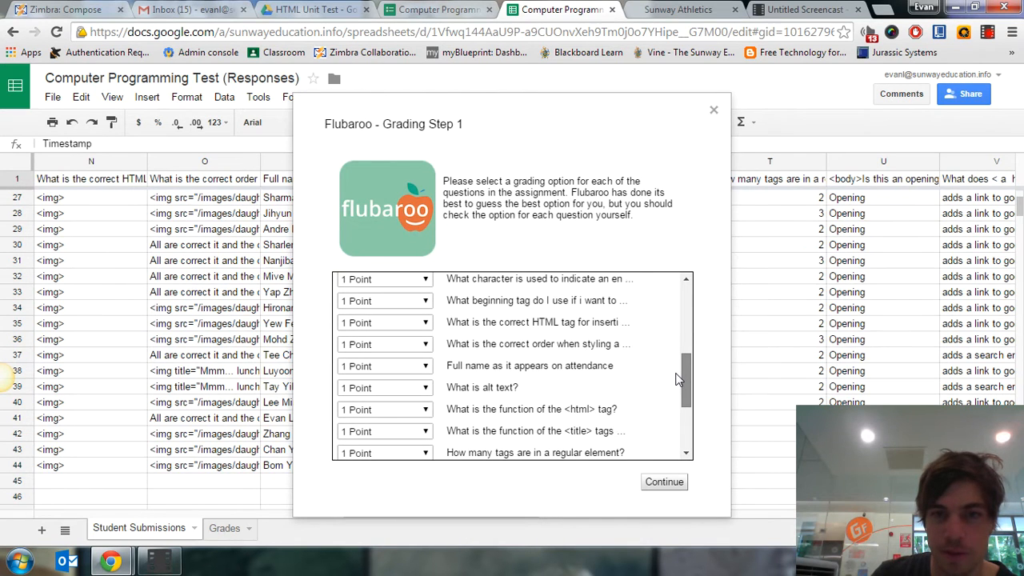
pyautogui.click(430, 367)
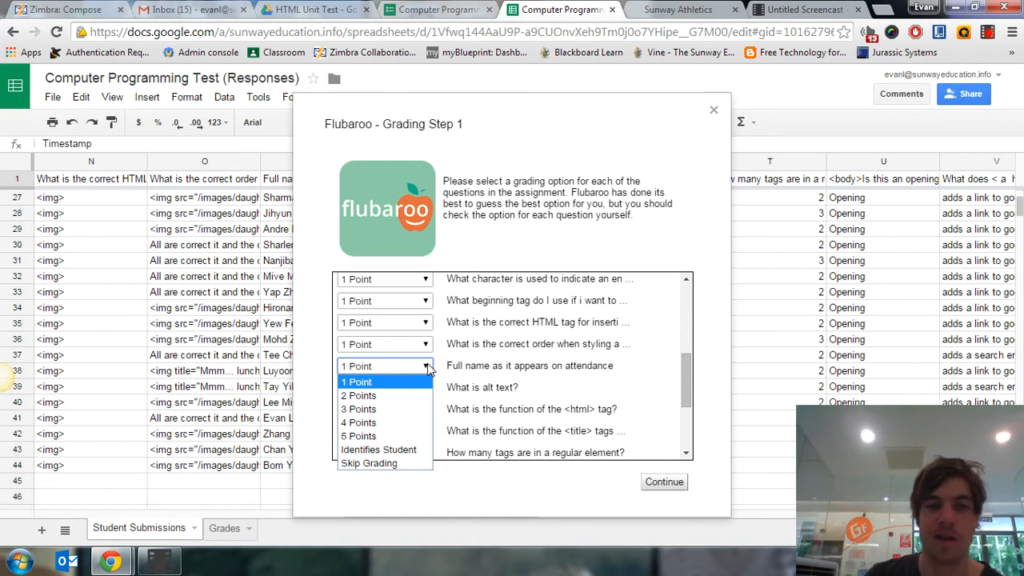
pyautogui.click(400, 453)
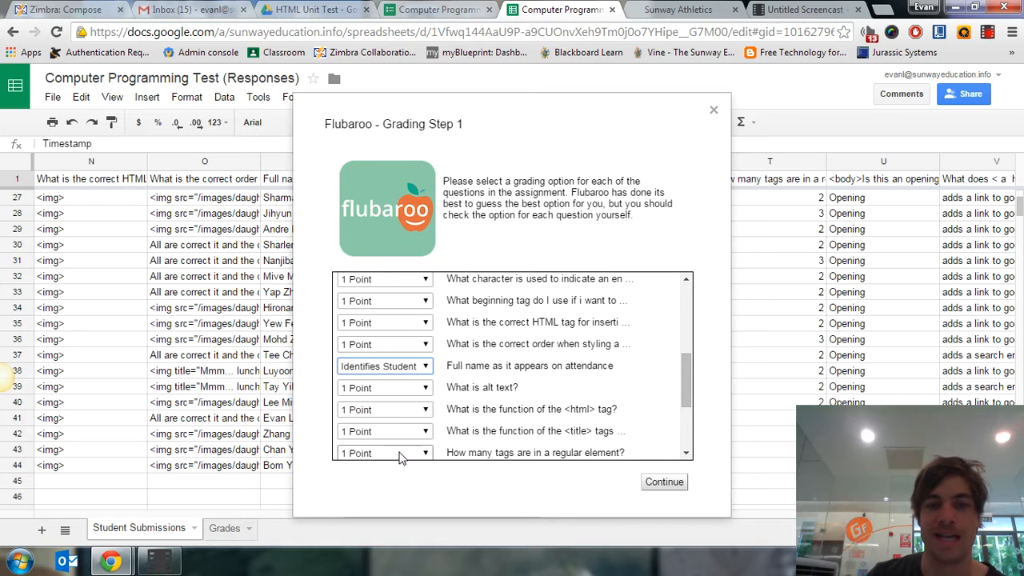
pyautogui.moveTo(686, 389); pyautogui.dragTo(687, 428)
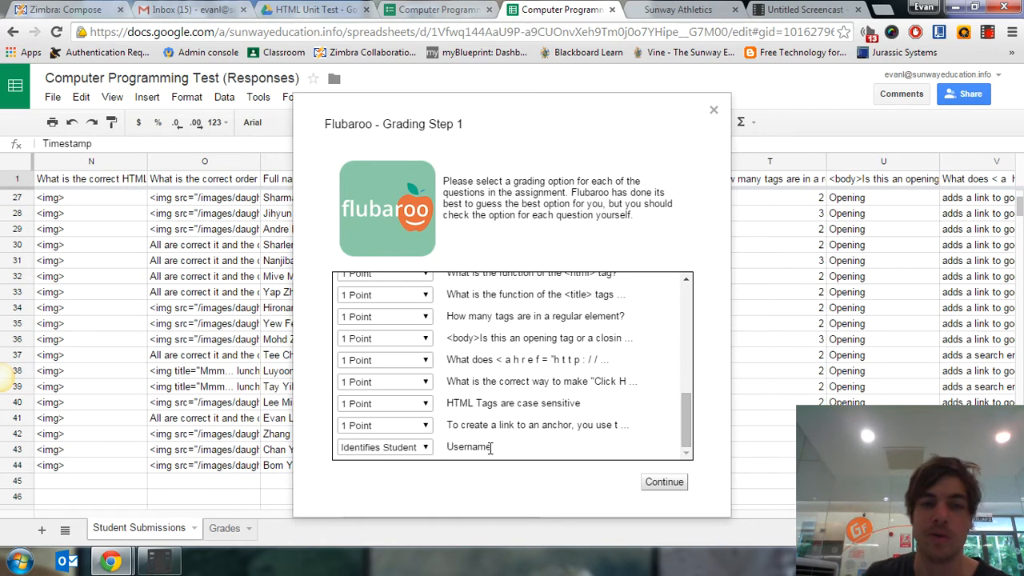
pyautogui.click(665, 484)
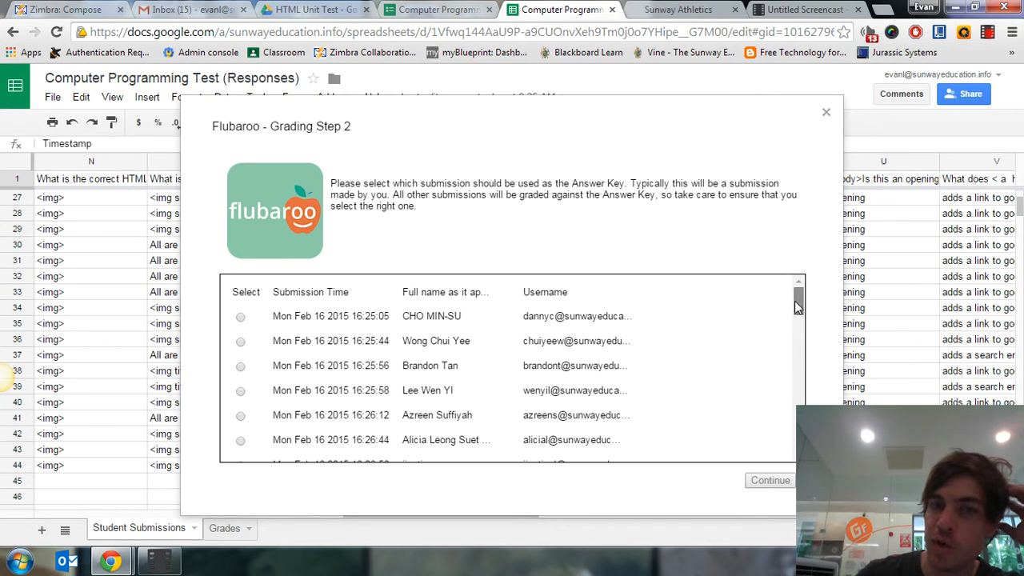
# Step: Use the submission from Thu Feb 26 2015 23:19:18 as the answer key, grade the assignment, and view the resulting grades
pyautogui.moveTo(798, 307); pyautogui.dragTo(794, 446)
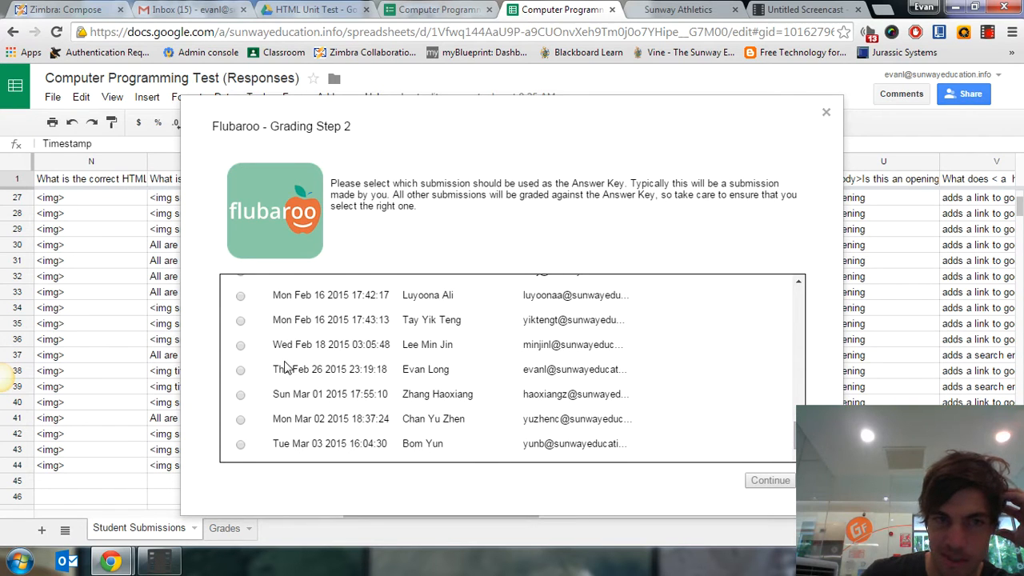
pyautogui.click(241, 373)
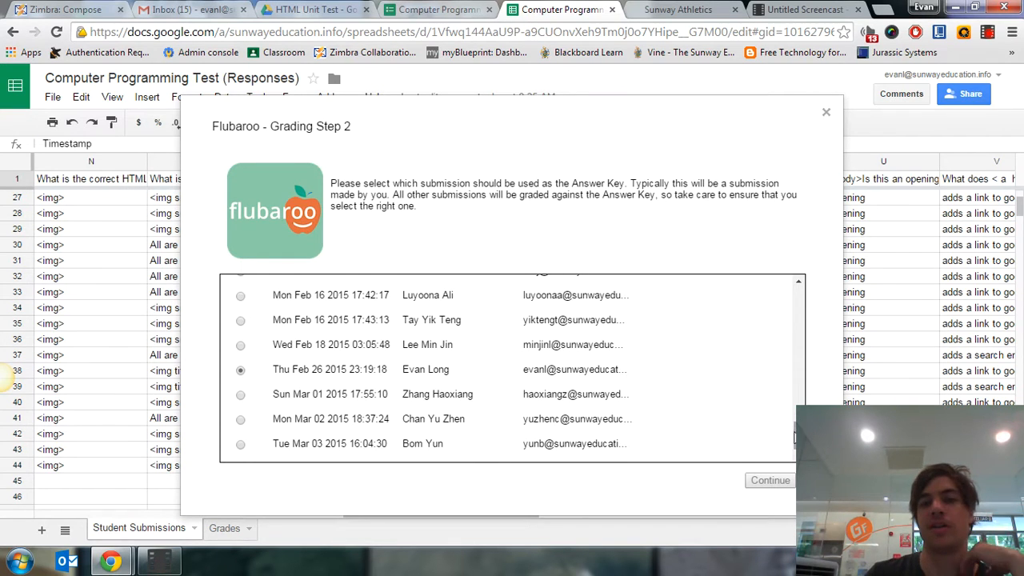
pyautogui.click(769, 482)
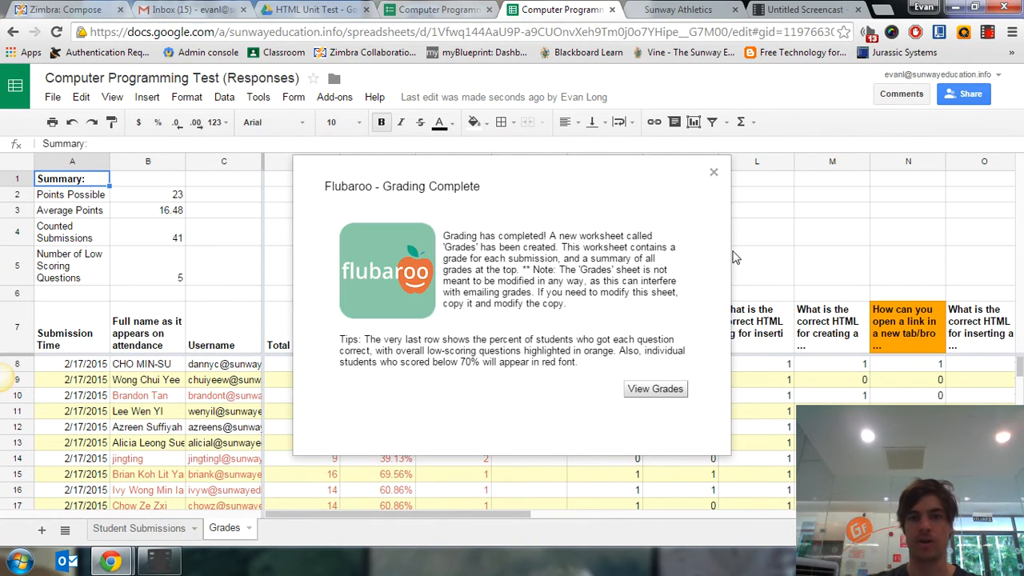
pyautogui.click(655, 390)
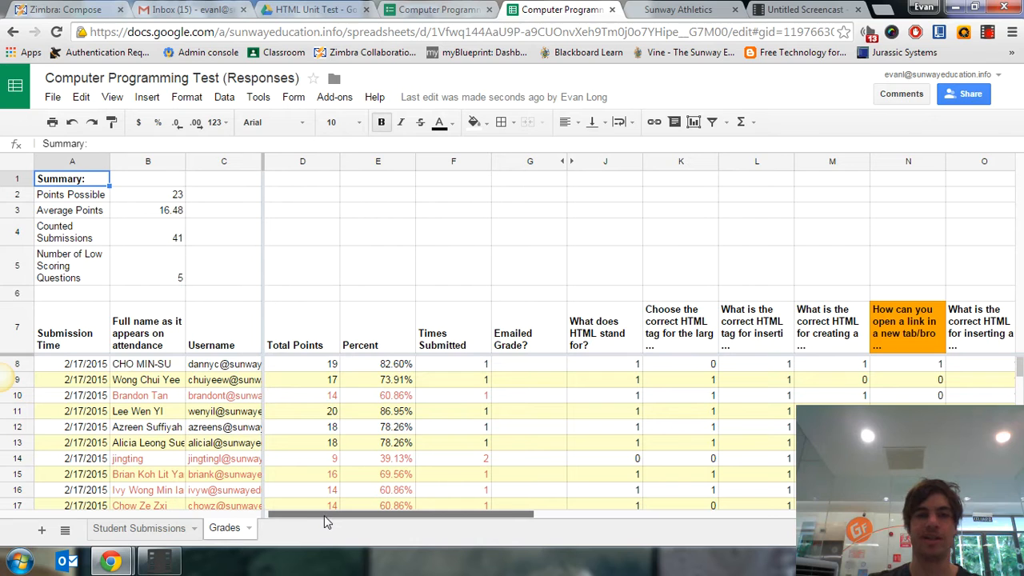
# Step: Examine the Grades sheet: student scores, the percent-correct row below the last student, and the questions highlighted in orange
pyautogui.moveTo(325, 516)
pyautogui.mouseDown()
pyautogui.moveTo(804, 512)
pyautogui.moveTo(328, 497)
pyautogui.mouseUp()
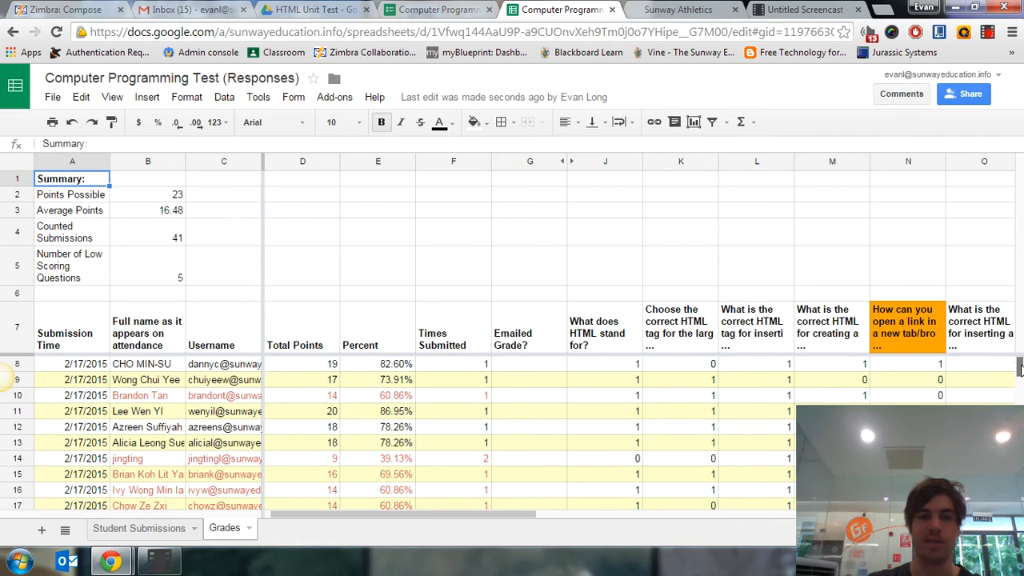
pyautogui.scroll(-10, 1020, 370)
pyautogui.scroll(10, 1020, 372)
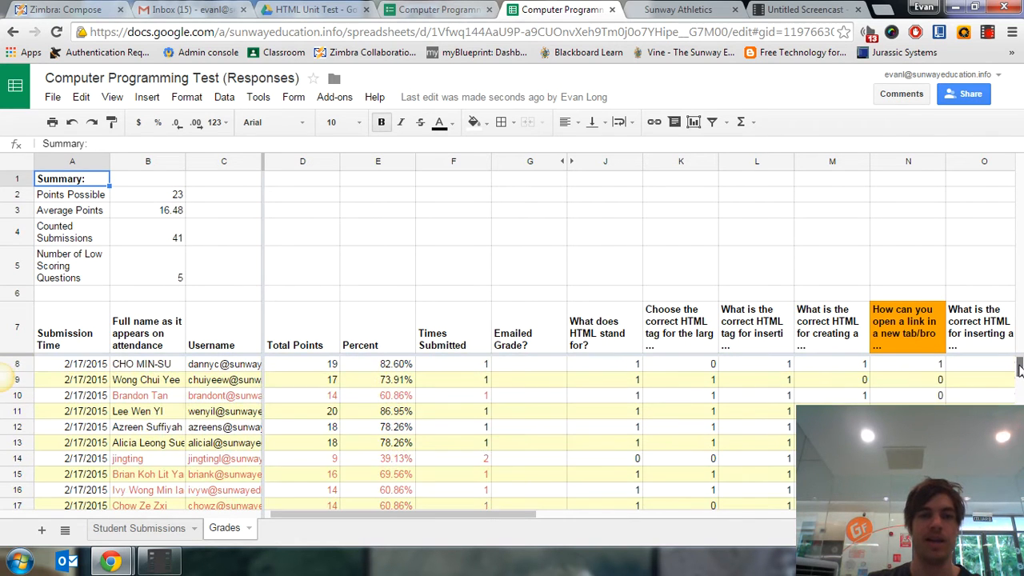
pyautogui.click(391, 369)
pyautogui.scroll(-6, 1019, 368)
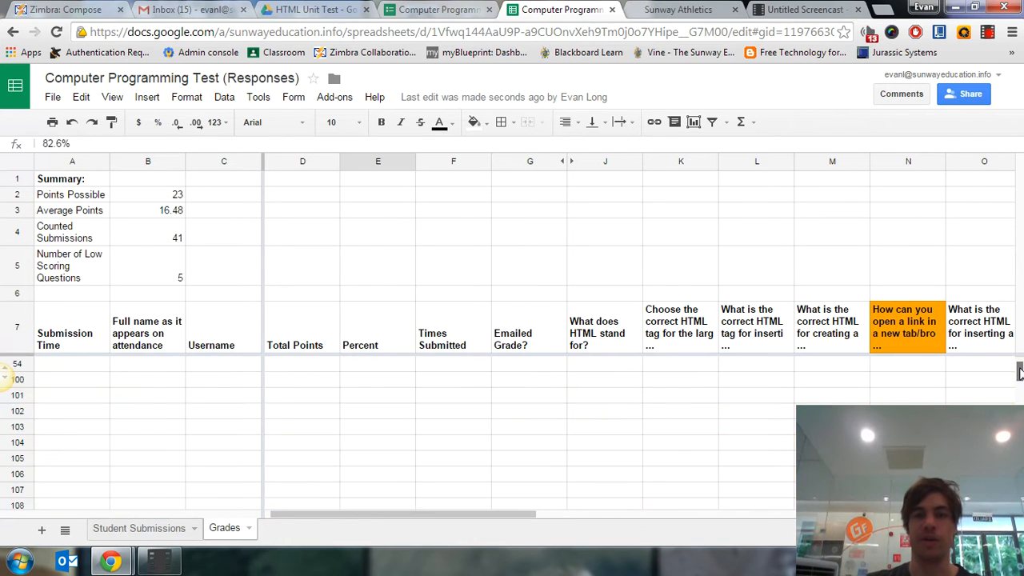
pyautogui.scroll(-7, 1020, 368)
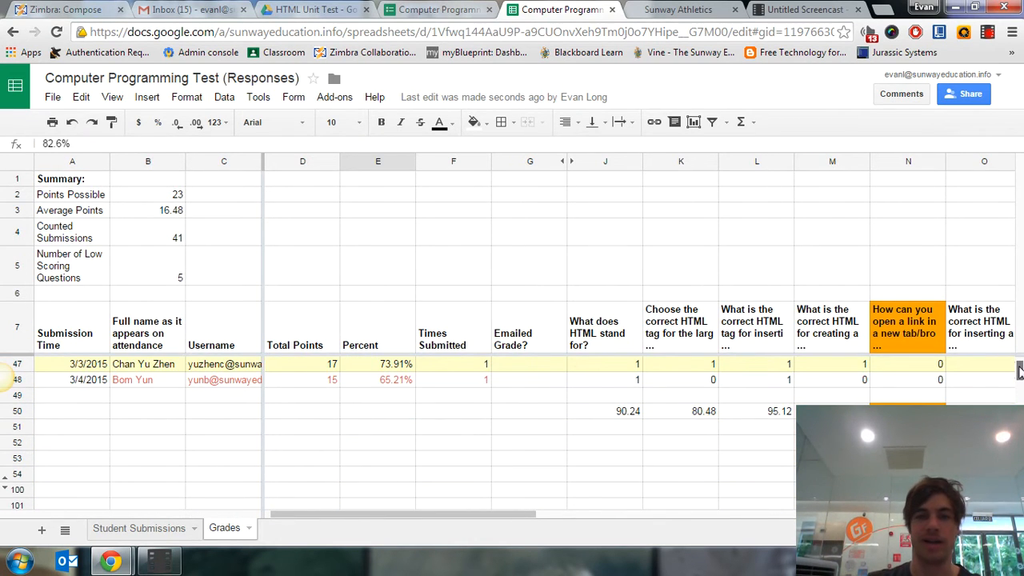
pyautogui.moveTo(1019, 367); pyautogui.dragTo(1019, 368)
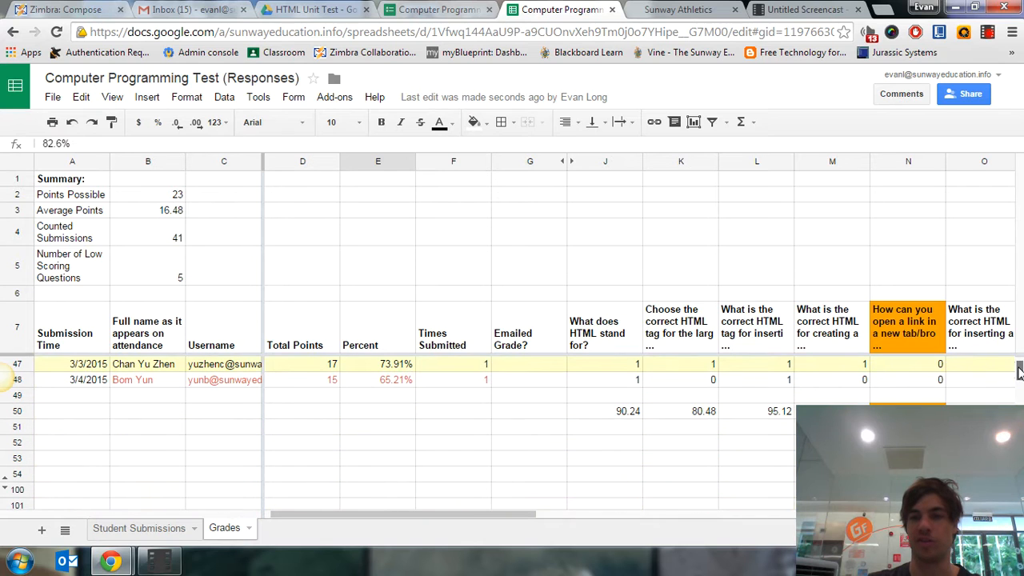
pyautogui.click(600, 409)
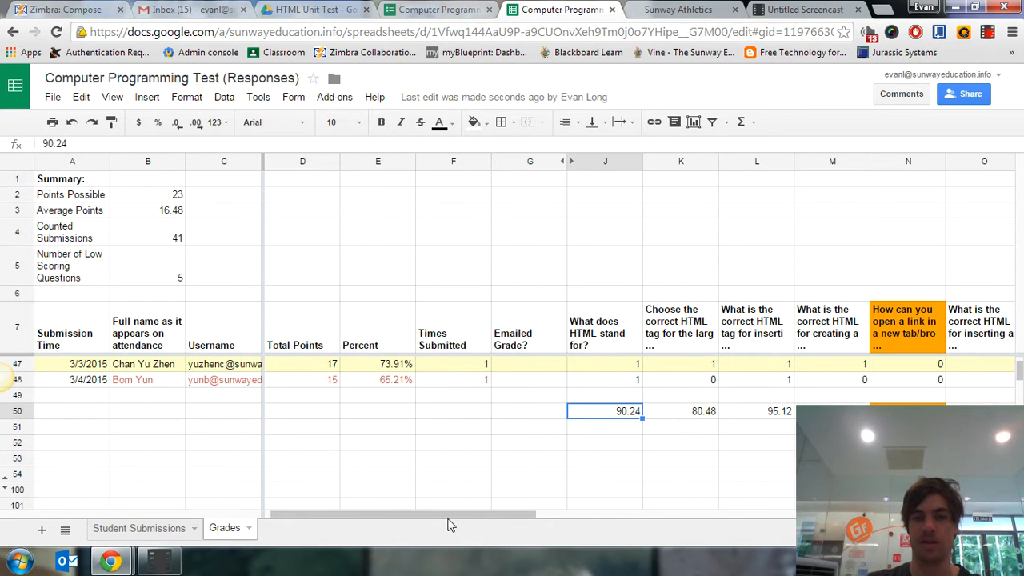
pyautogui.moveTo(452, 517); pyautogui.dragTo(709, 503)
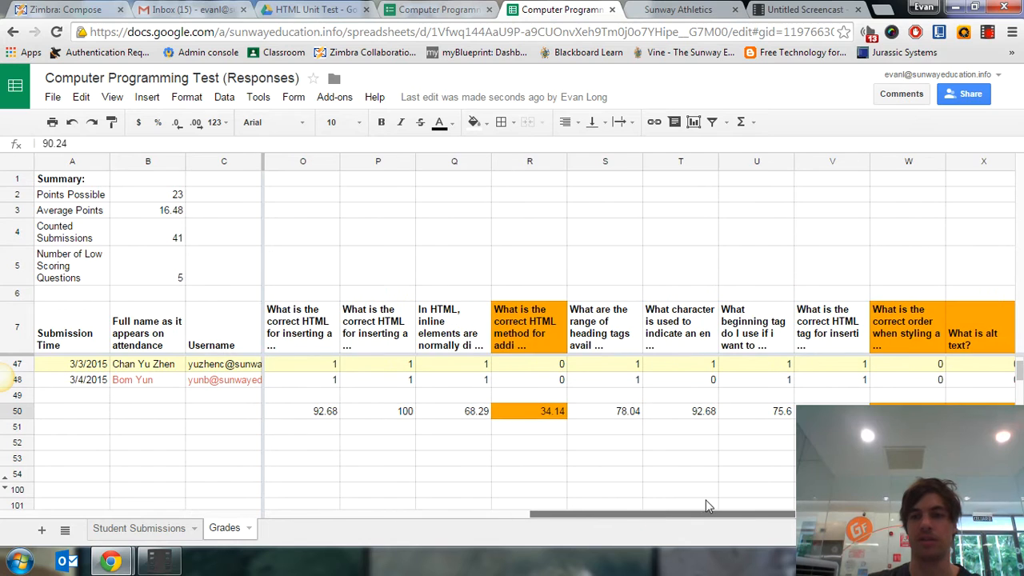
pyautogui.click(509, 411)
pyautogui.moveTo(647, 514); pyautogui.dragTo(358, 486)
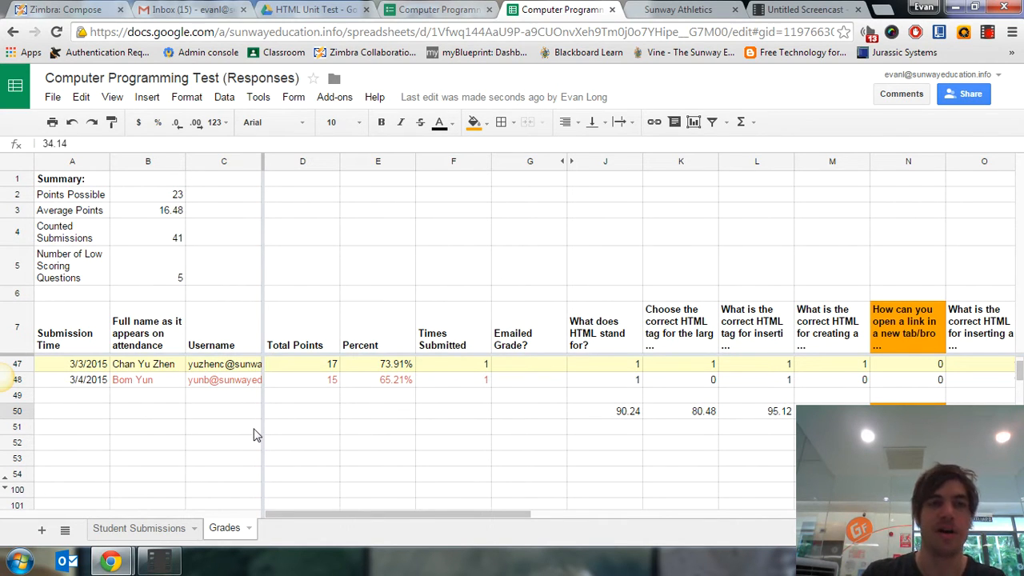
# Step: View Flubaroo's grading report with the histogram of grades, and close it
pyautogui.click(328, 101)
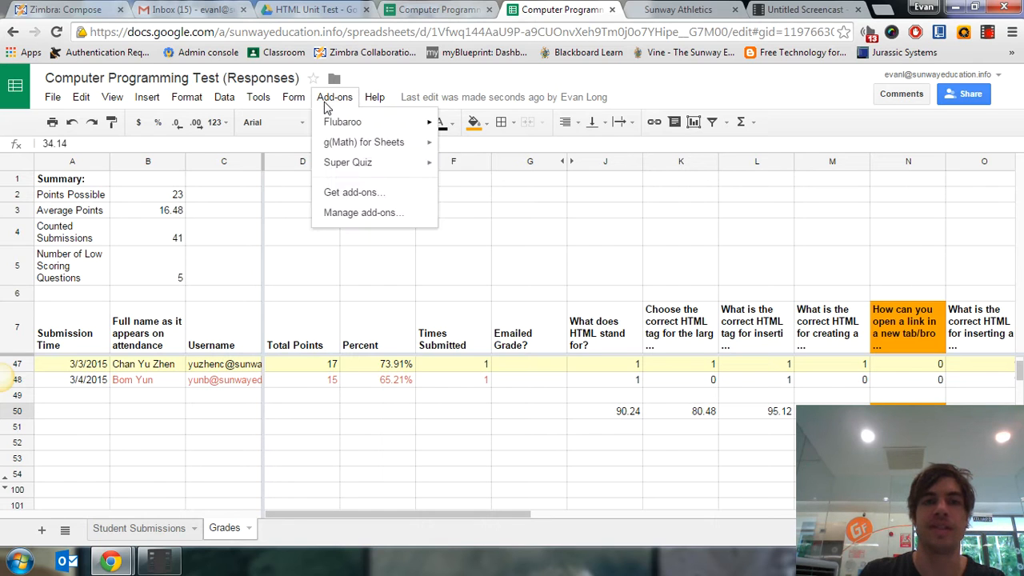
pyautogui.moveTo(340, 128)
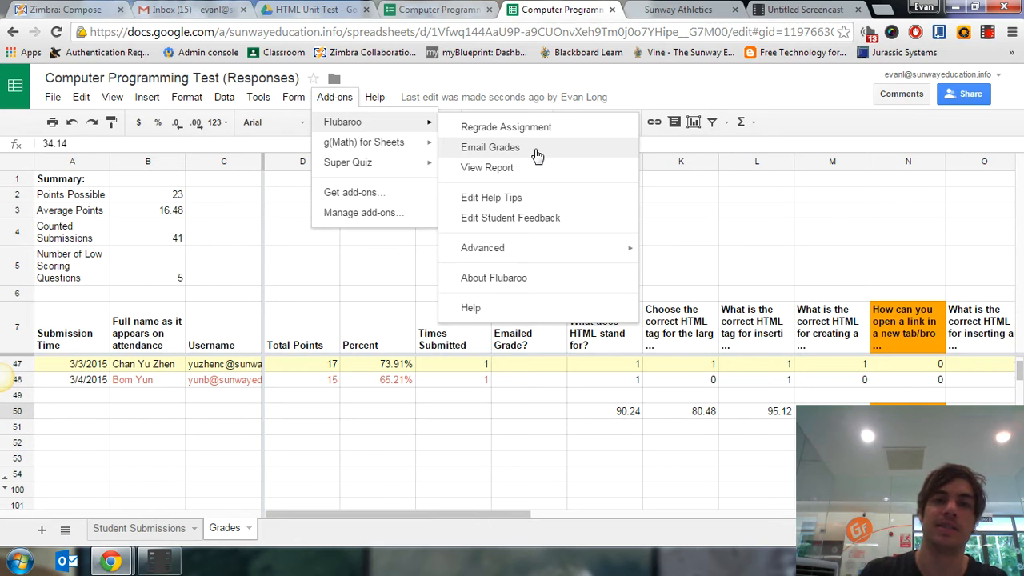
pyautogui.click(510, 168)
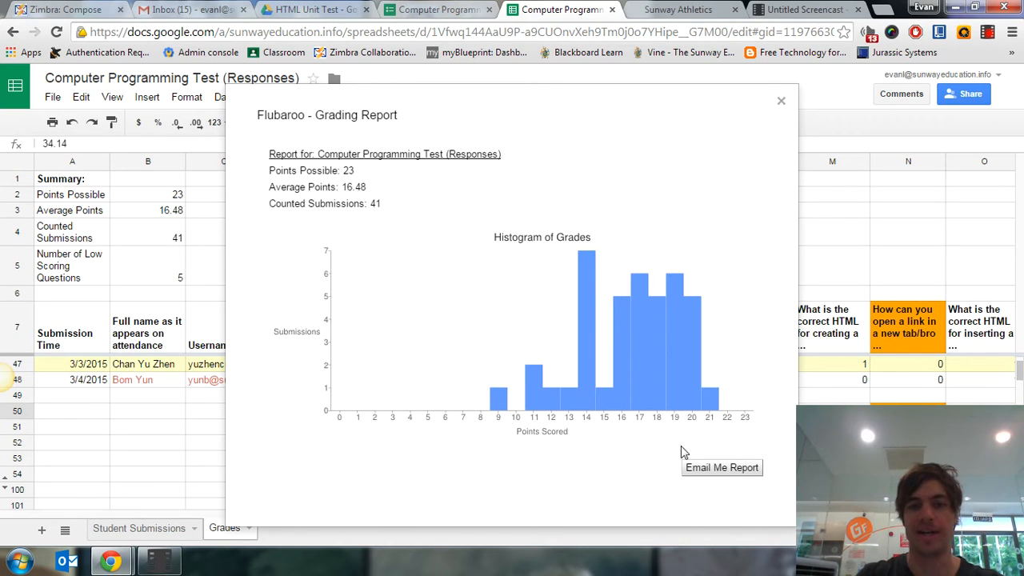
pyautogui.click(781, 102)
pyautogui.click(335, 97)
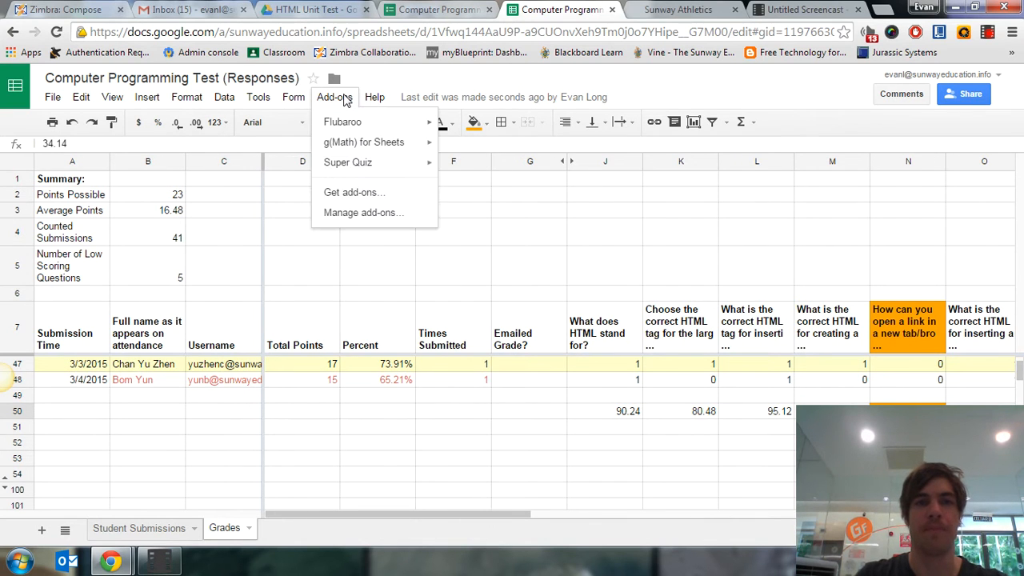
pyautogui.moveTo(363, 149)
pyautogui.moveTo(364, 126)
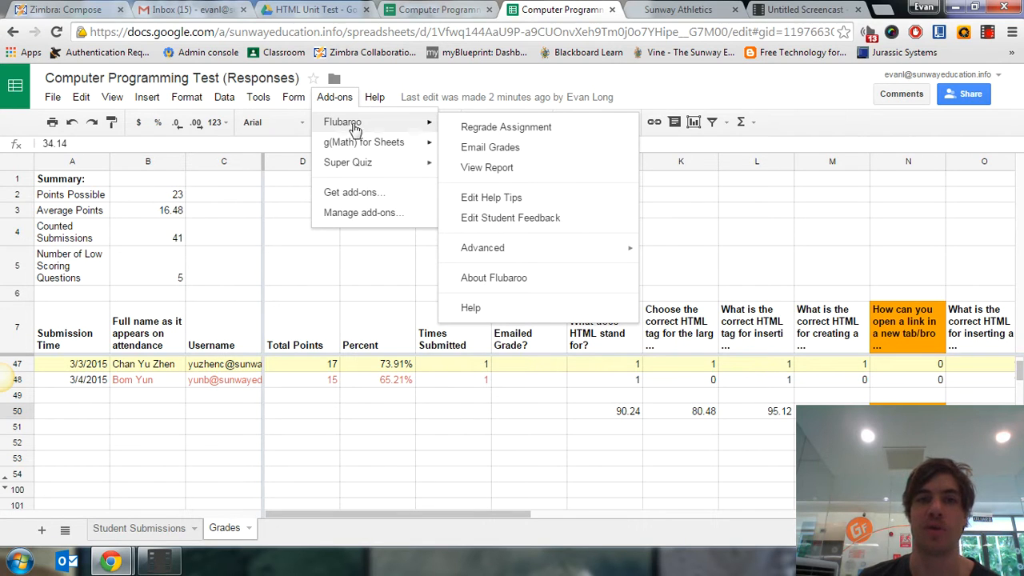
pyautogui.moveTo(355, 172)
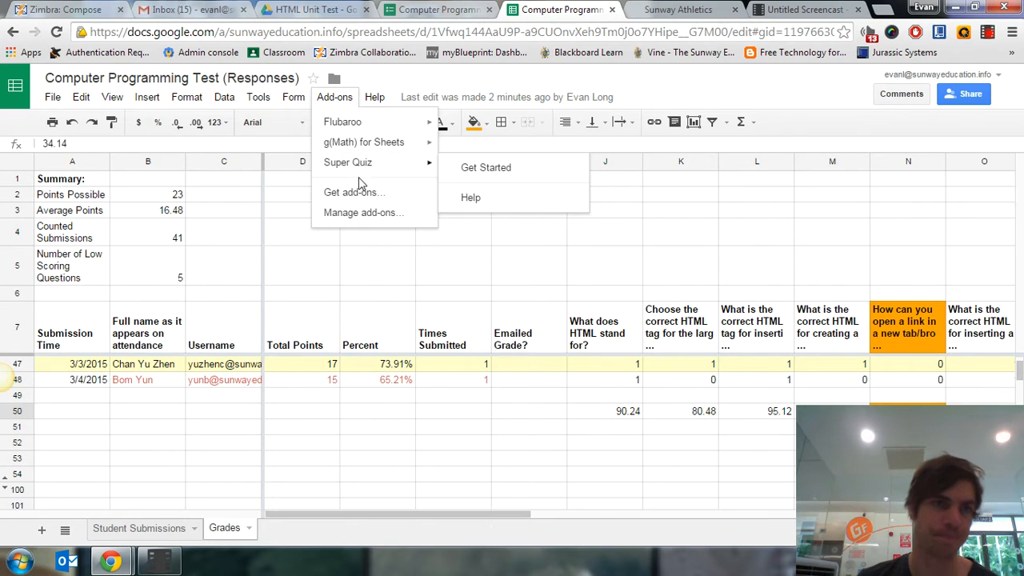
pyautogui.click(368, 264)
# Step: Switch to Gmail, look over the Google Forms response receipt for "Digital Literacy Test", and return to the inbox
pyautogui.click(180, 10)
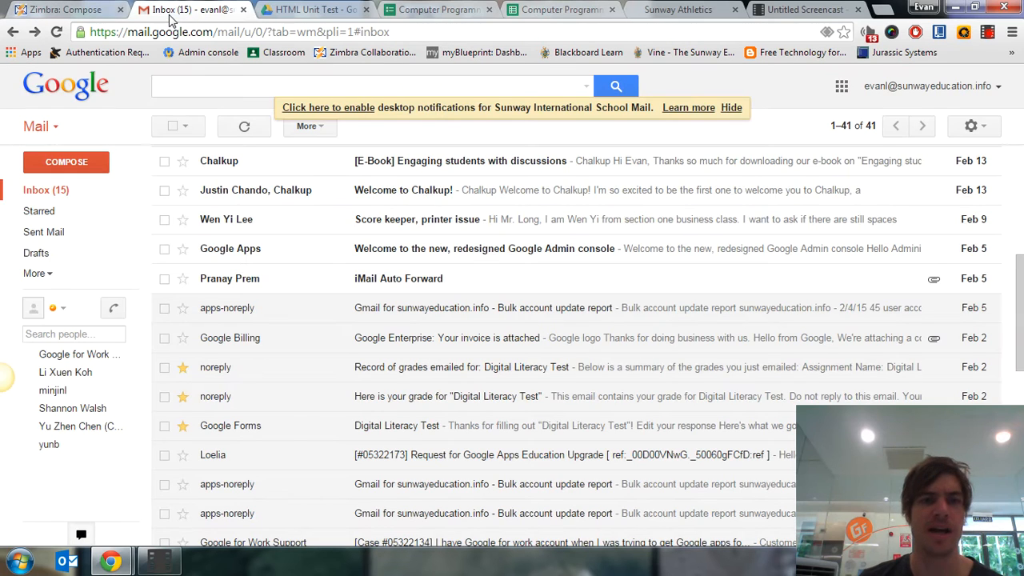
pyautogui.moveTo(1016, 294); pyautogui.dragTo(1014, 332)
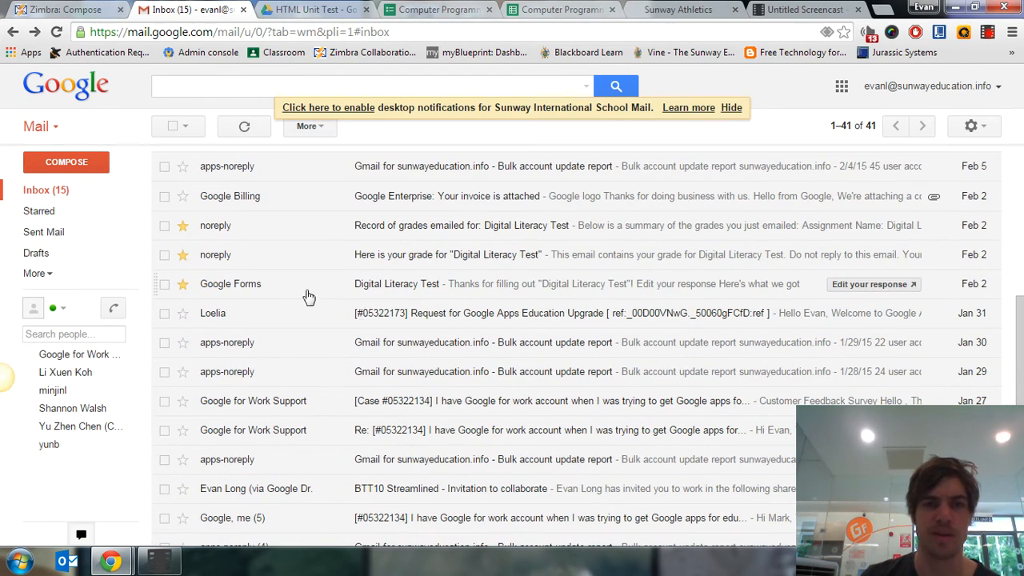
pyautogui.click(384, 286)
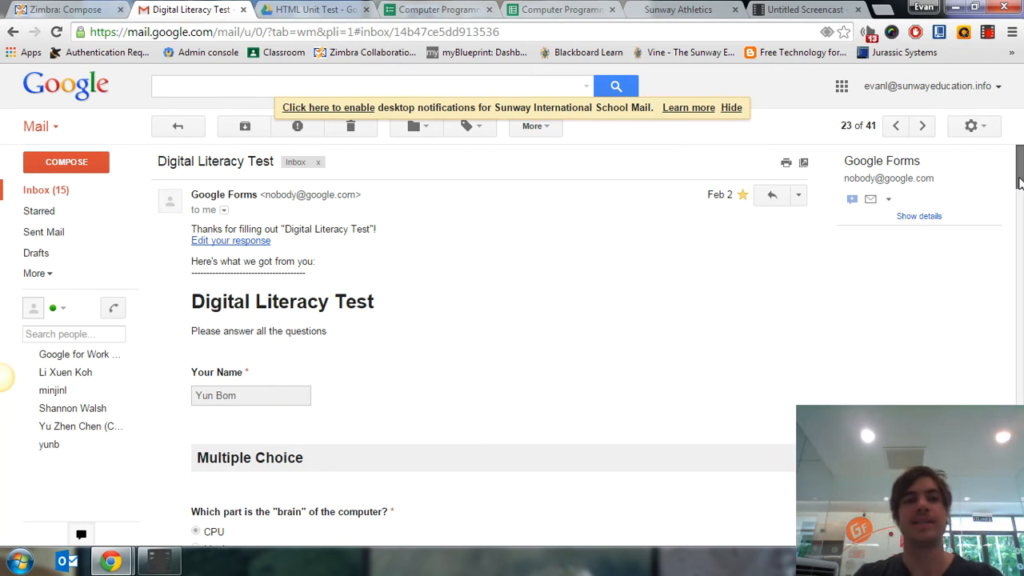
pyautogui.moveTo(1020, 182)
pyautogui.mouseDown()
pyautogui.moveTo(1018, 424)
pyautogui.moveTo(1019, 183)
pyautogui.mouseUp()
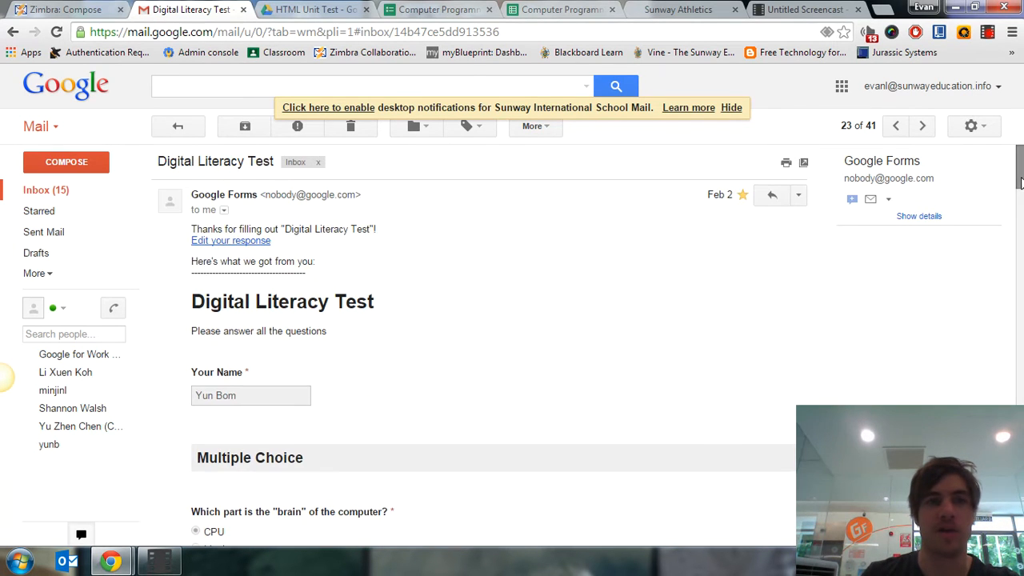
pyautogui.click(12, 32)
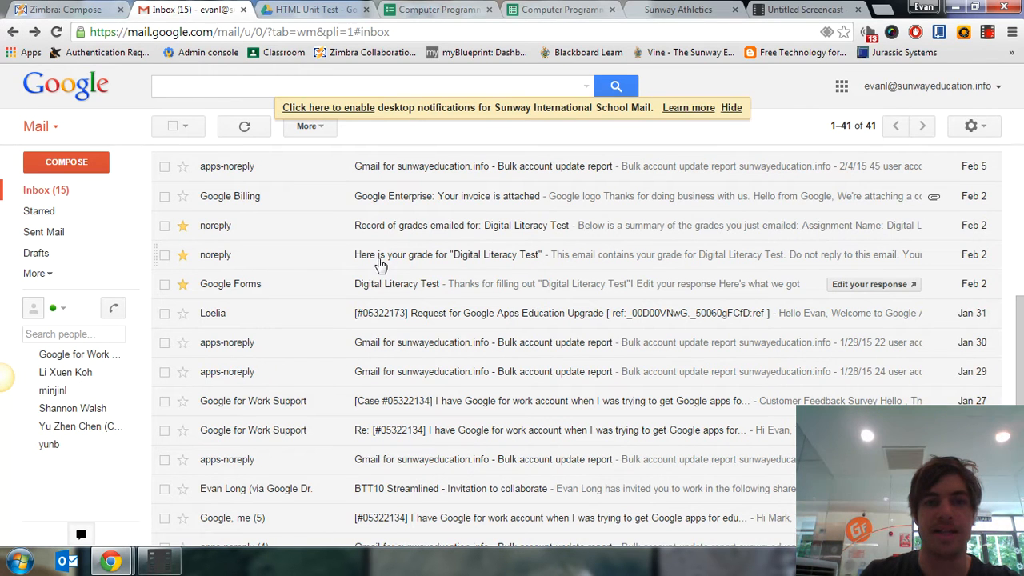
# Step: Open the email "Here is your grade for 'Digital Literacy Test'" and review the grade and the marked answers
pyautogui.click(381, 264)
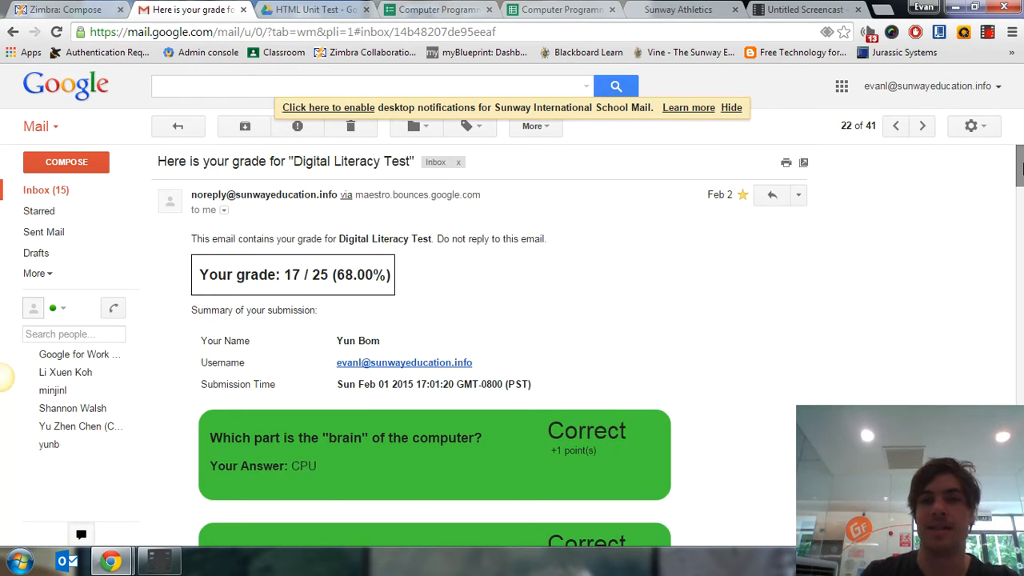
pyautogui.scroll(-1, 365, 286)
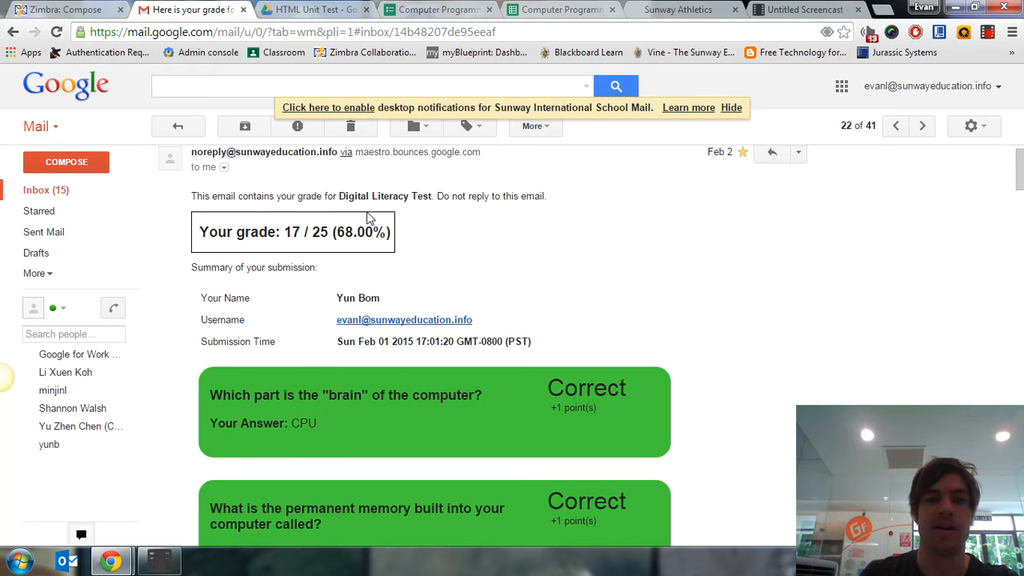
pyautogui.moveTo(1022, 190); pyautogui.dragTo(1021, 156)
pyautogui.scroll(-1, 1014, 237)
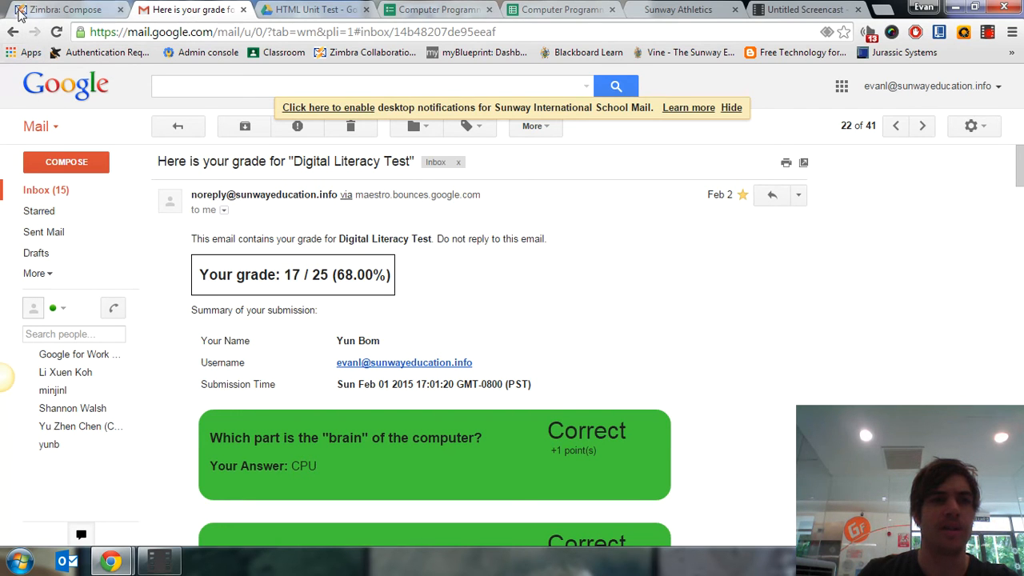
# Step: Go back to the inbox and examine the email "Record of grades emailed for: Digital Literacy Test"
pyautogui.click(13, 33)
pyautogui.click(260, 225)
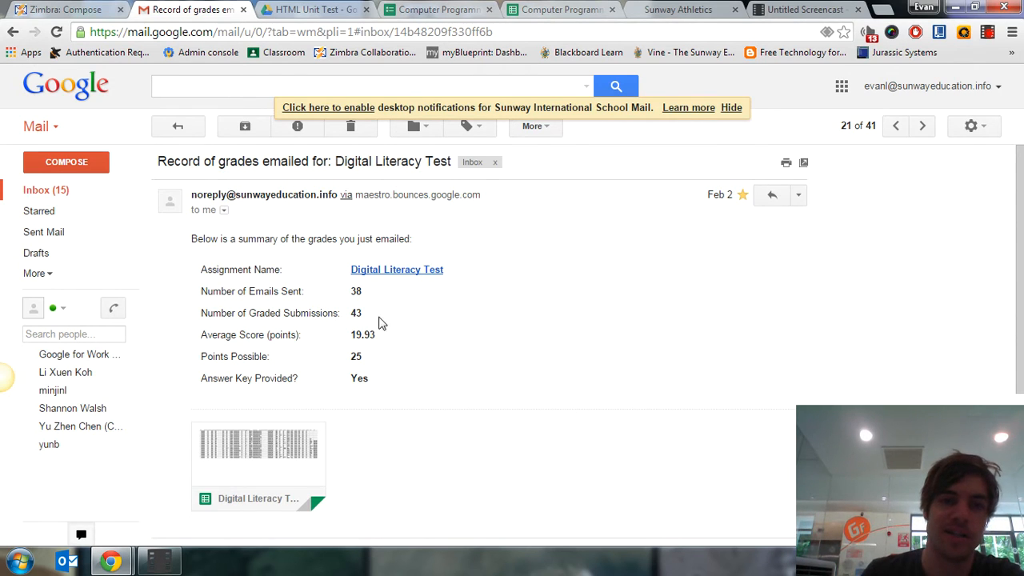
pyautogui.moveTo(311, 430)
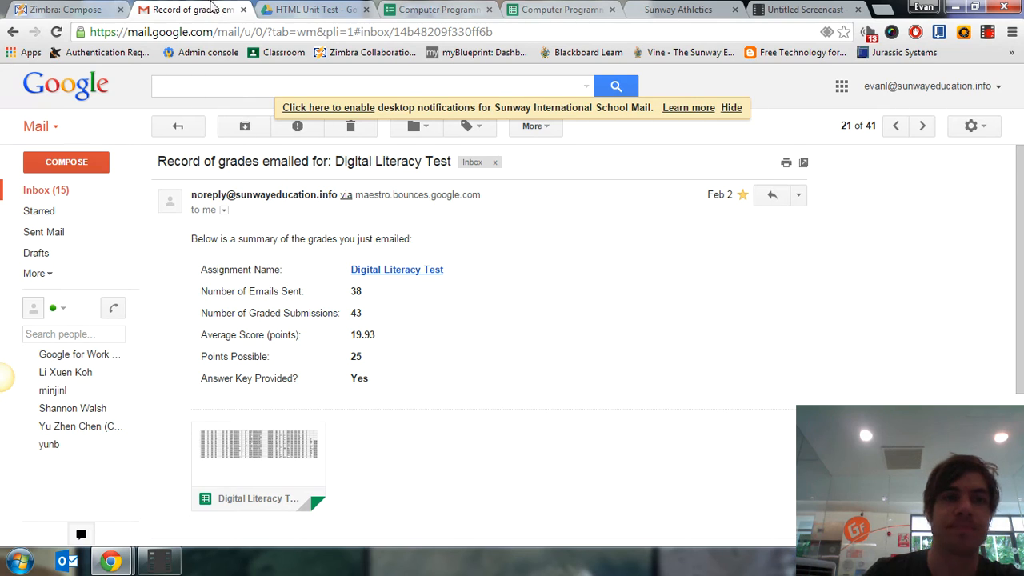
# Step: Return to the Computer Programming Test (Responses) spreadsheet by way of the Drive folder and the form, and look over its installed add-ons
pyautogui.click(310, 6)
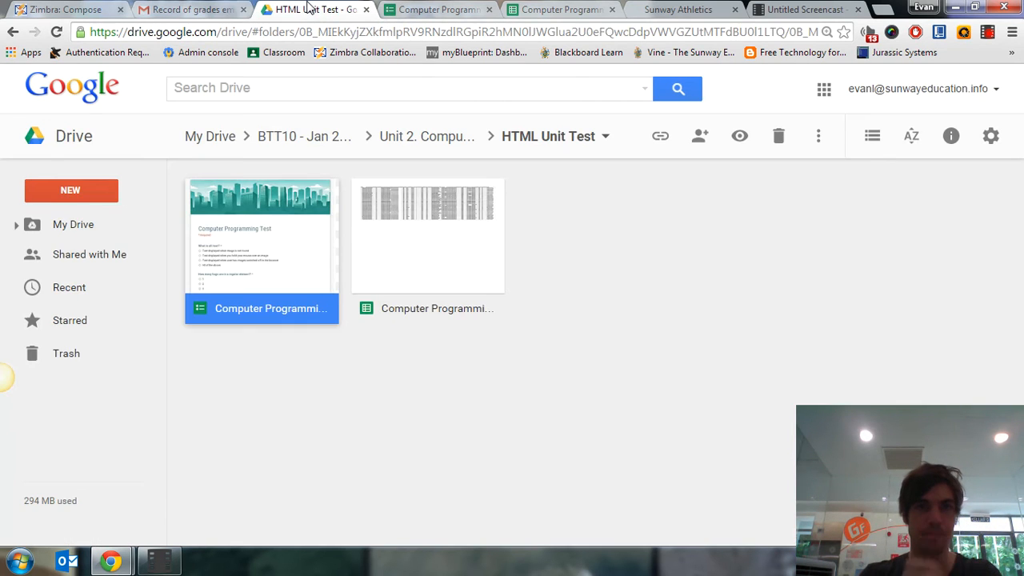
pyautogui.click(425, 10)
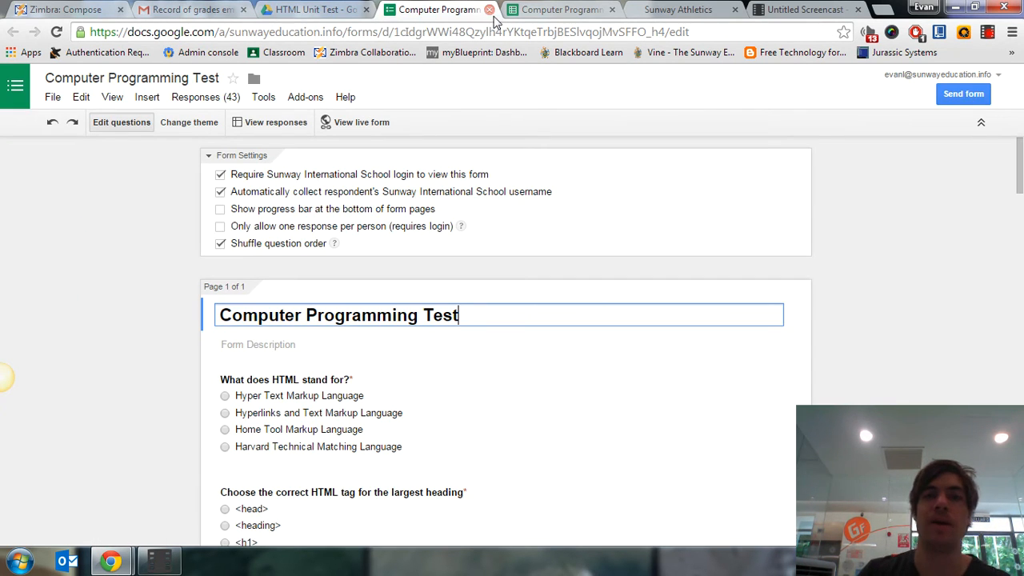
pyautogui.click(564, 8)
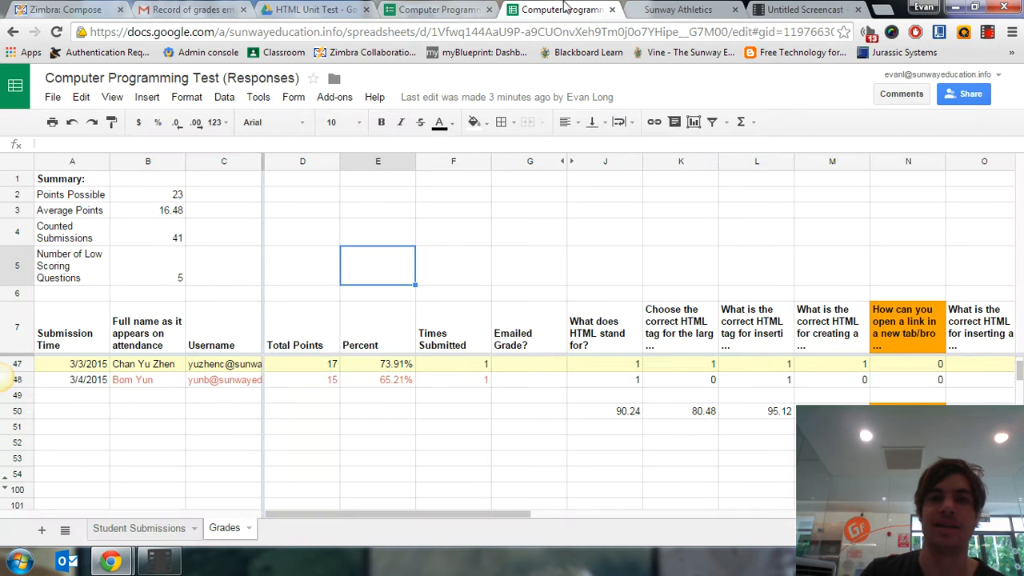
pyautogui.click(332, 97)
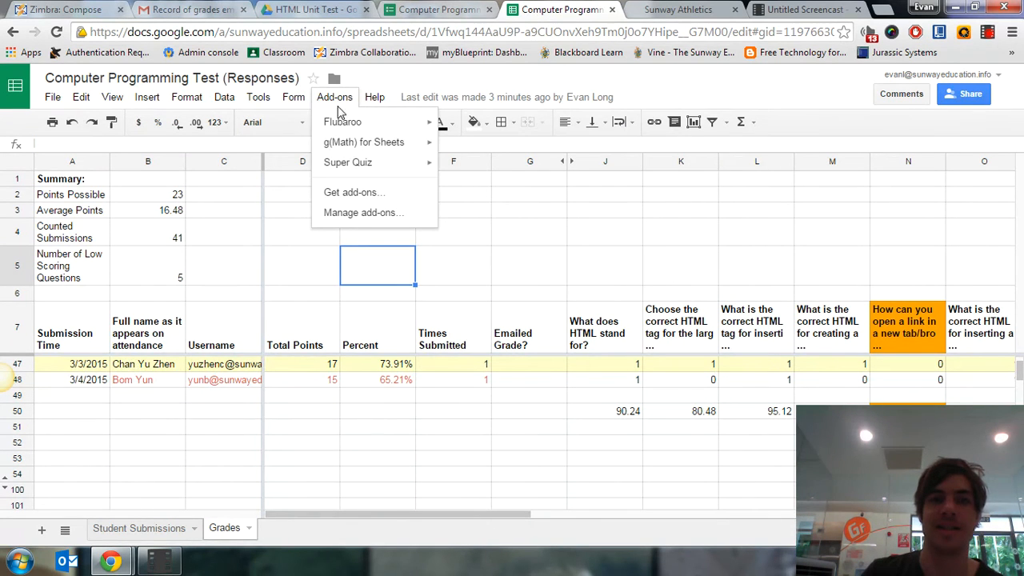
pyautogui.moveTo(405, 171)
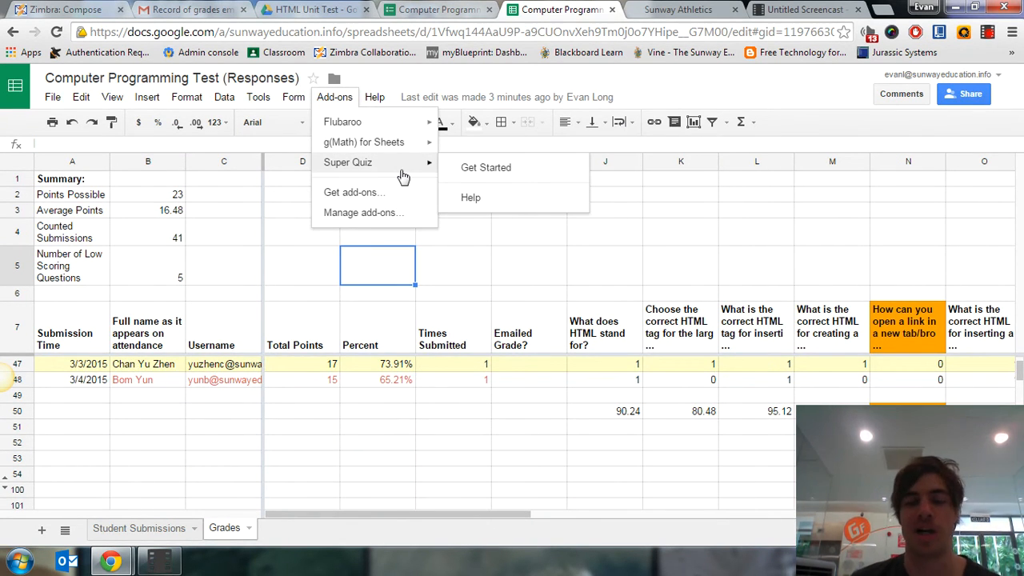